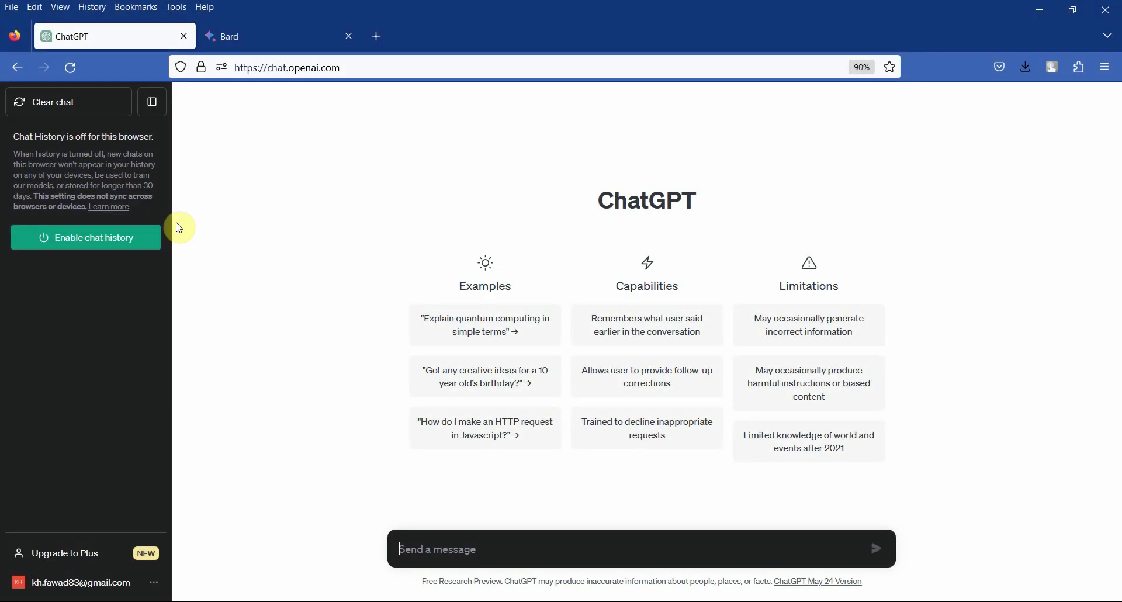
Load Google Scholar in a third tab beside Bard, then bring the ChatGPT new chat back into view
{"action": "left_click", "coordinate": [228, 35]}
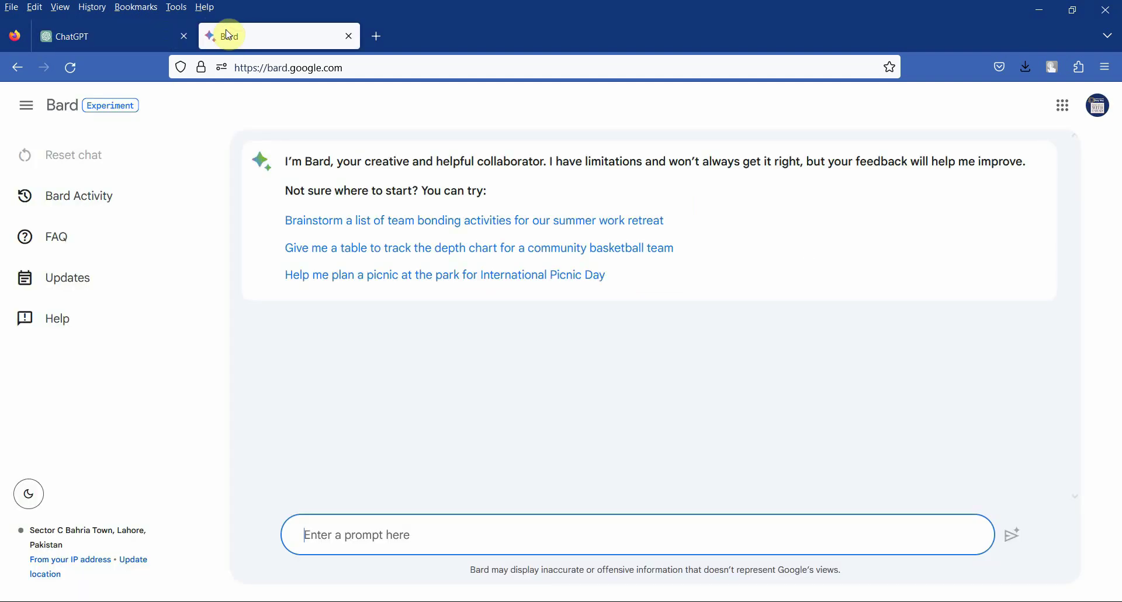
{"action": "left_click", "coordinate": [147, 39]}
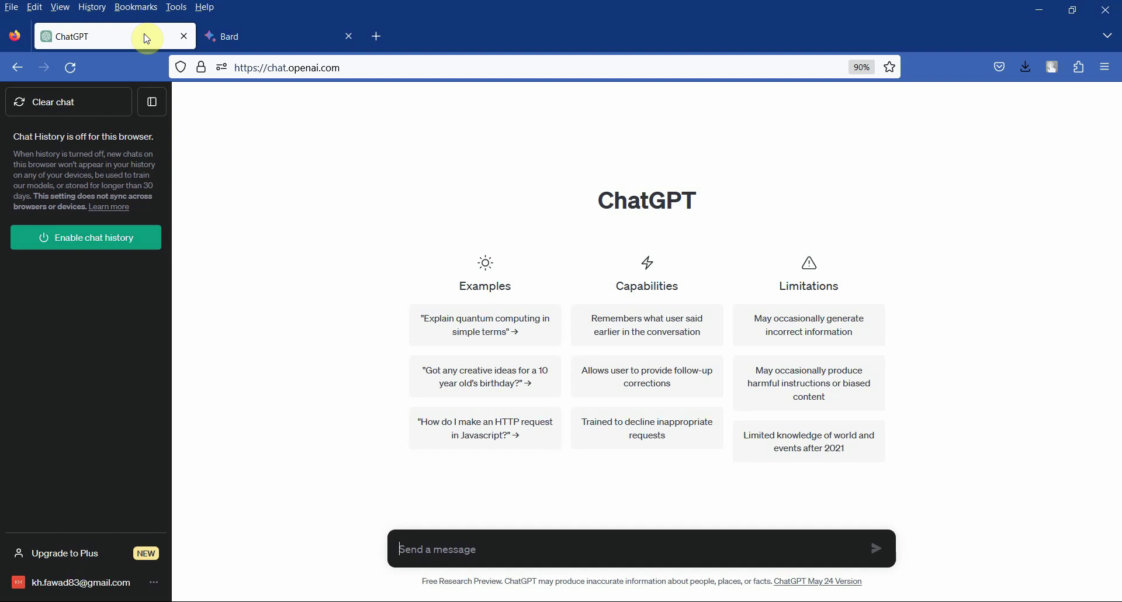
{"action": "left_click", "coordinate": [377, 41]}
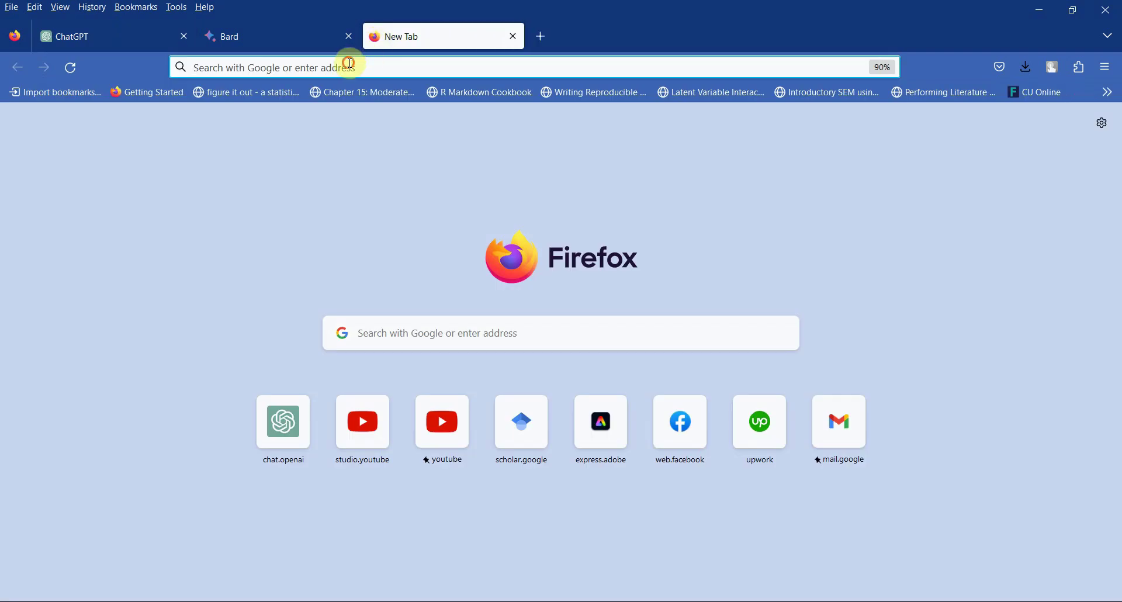
{"action": "type", "text": "scholar.google.com"}
{"action": "key", "text": "Return"}
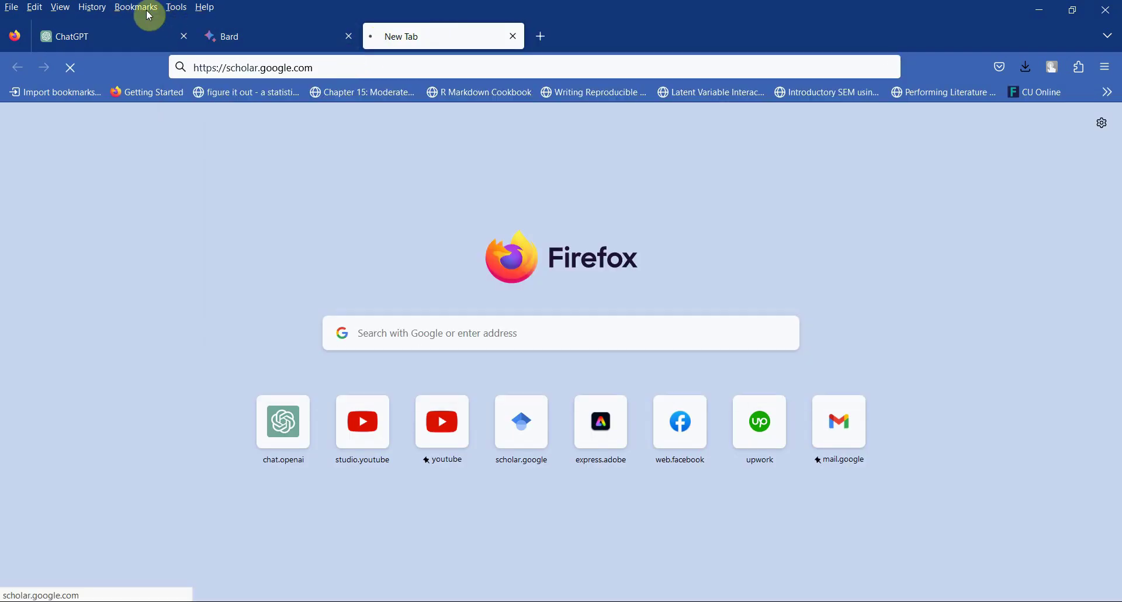
{"action": "left_click", "coordinate": [134, 36]}
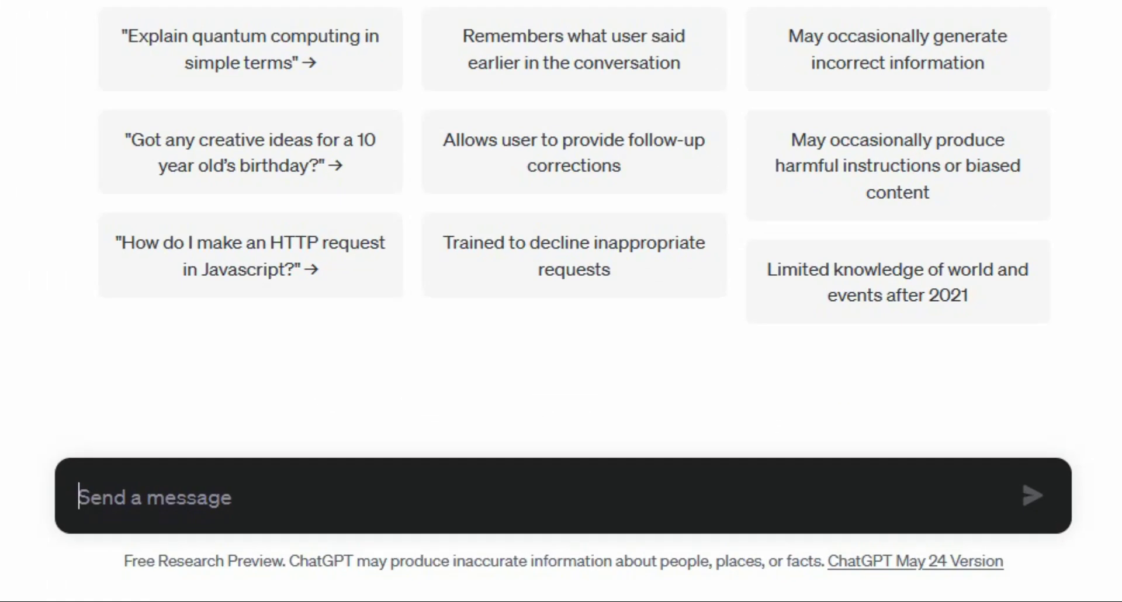
Write the Servant Leadership survey prompt asking which relationships have not been tested before, fixing typos
{"action": "type", "text": "I am pl"}
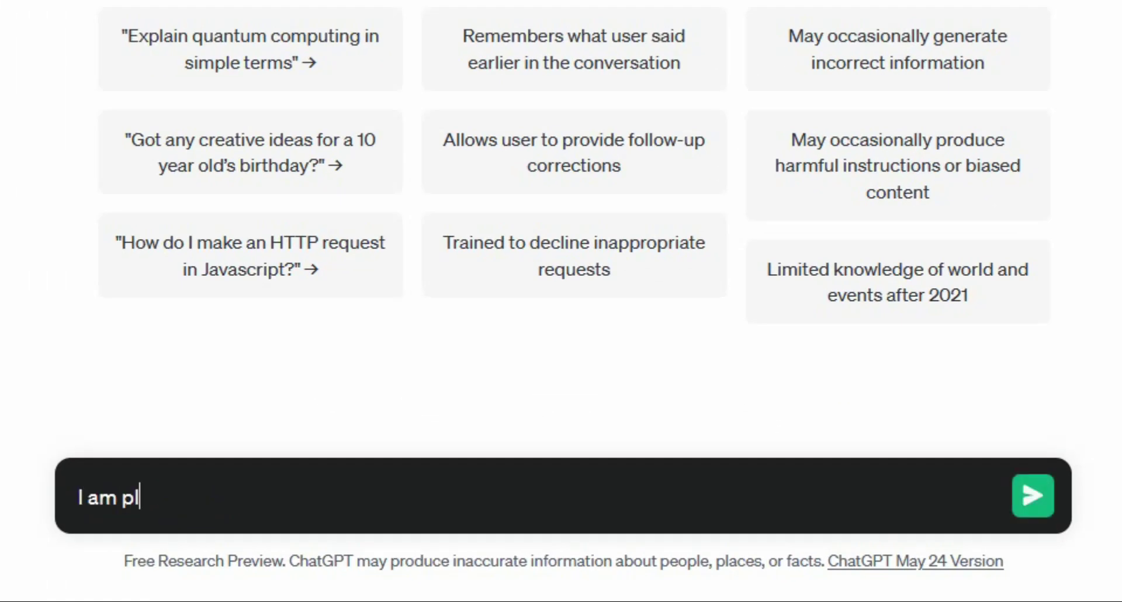
{"action": "type", "text": "anning to con"}
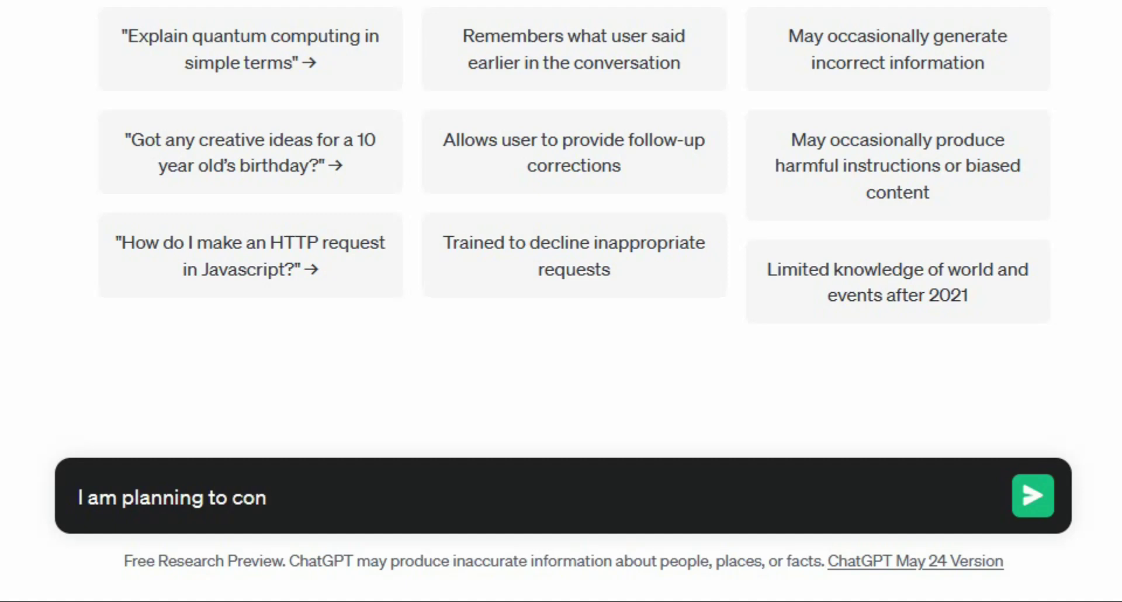
{"action": "type", "text": "duct a sur"}
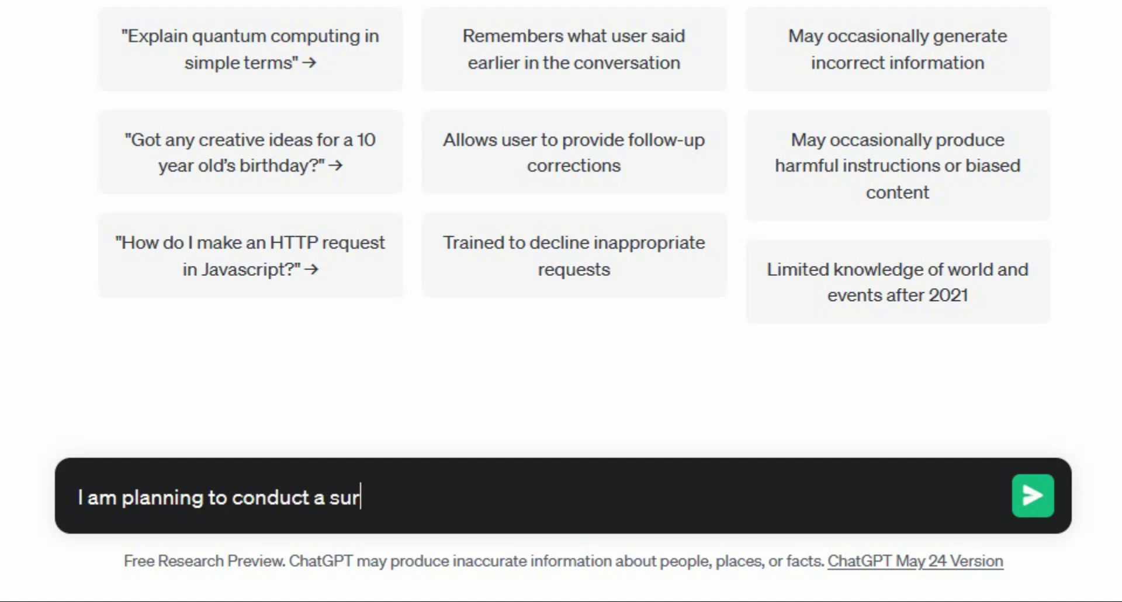
{"action": "type", "text": "vey based res"}
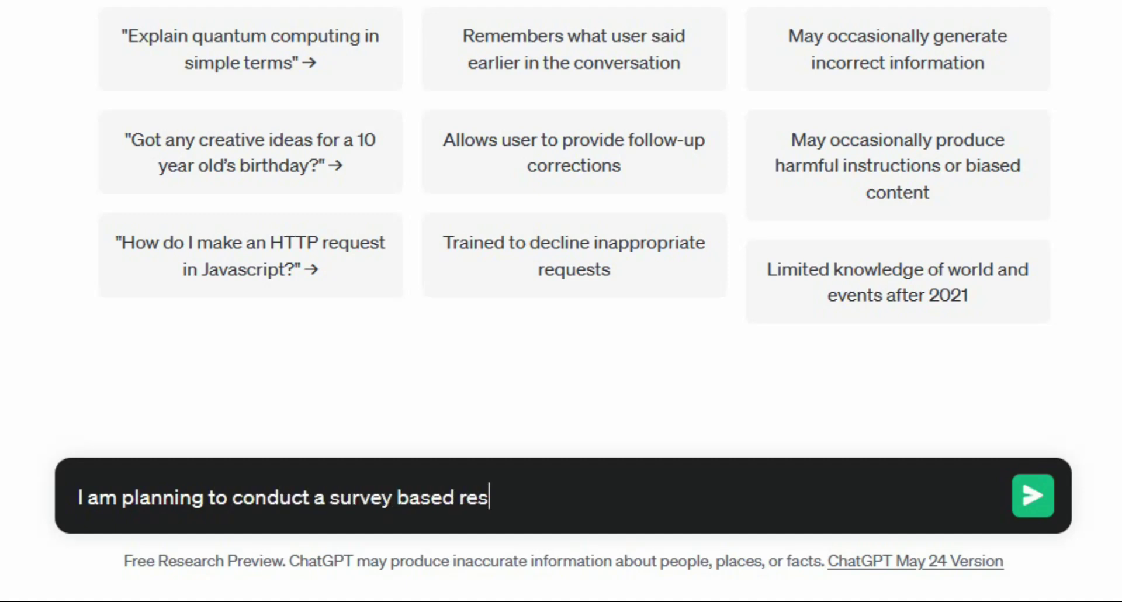
{"action": "type", "text": "earch on Ser"}
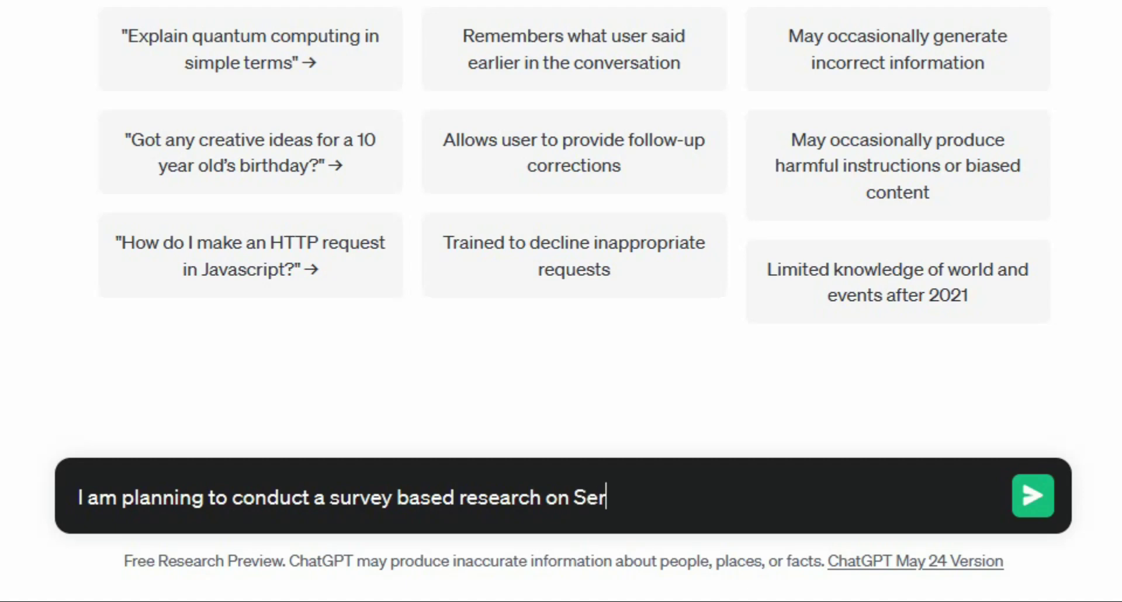
{"action": "type", "text": "vant Leadership."}
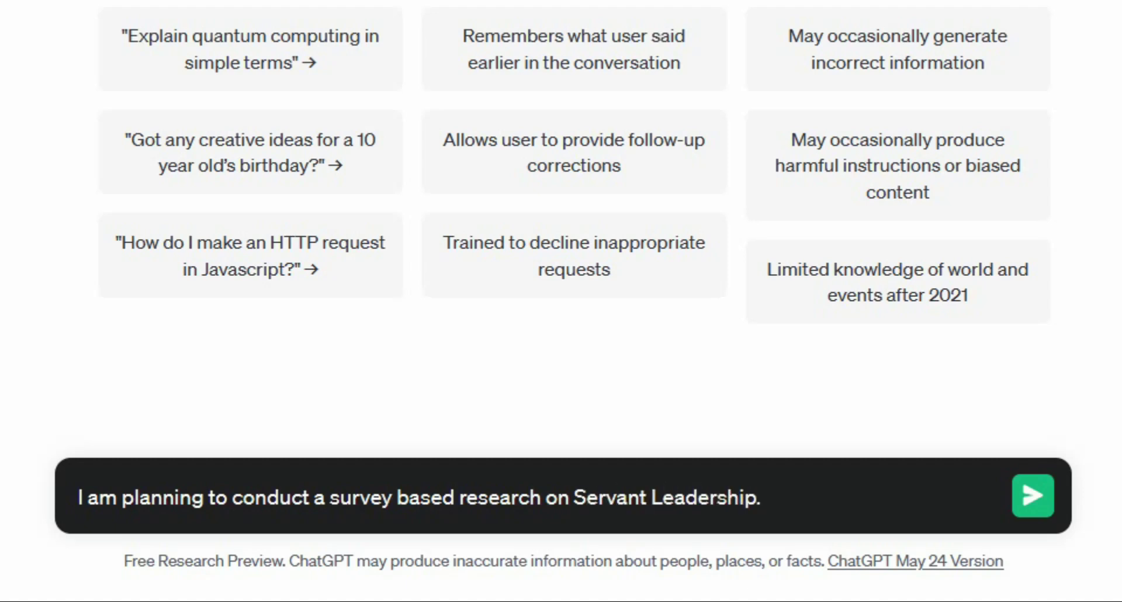
{"action": "type", "text": " What possible"}
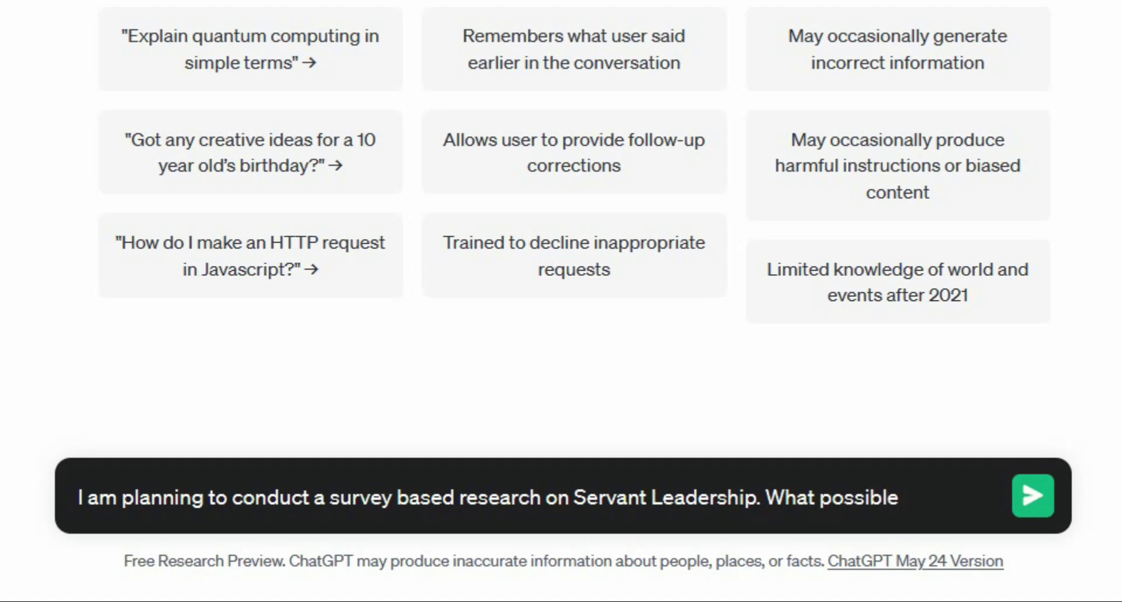
{"action": "type", "text": " relatoinships "}
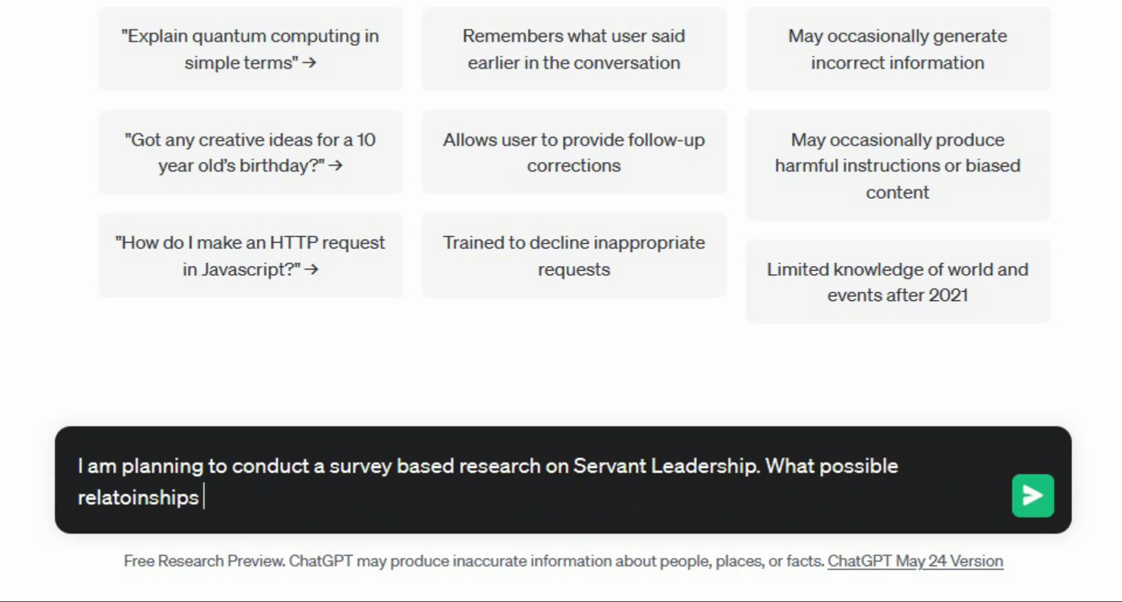
{"action": "type", "text": "can i test "}
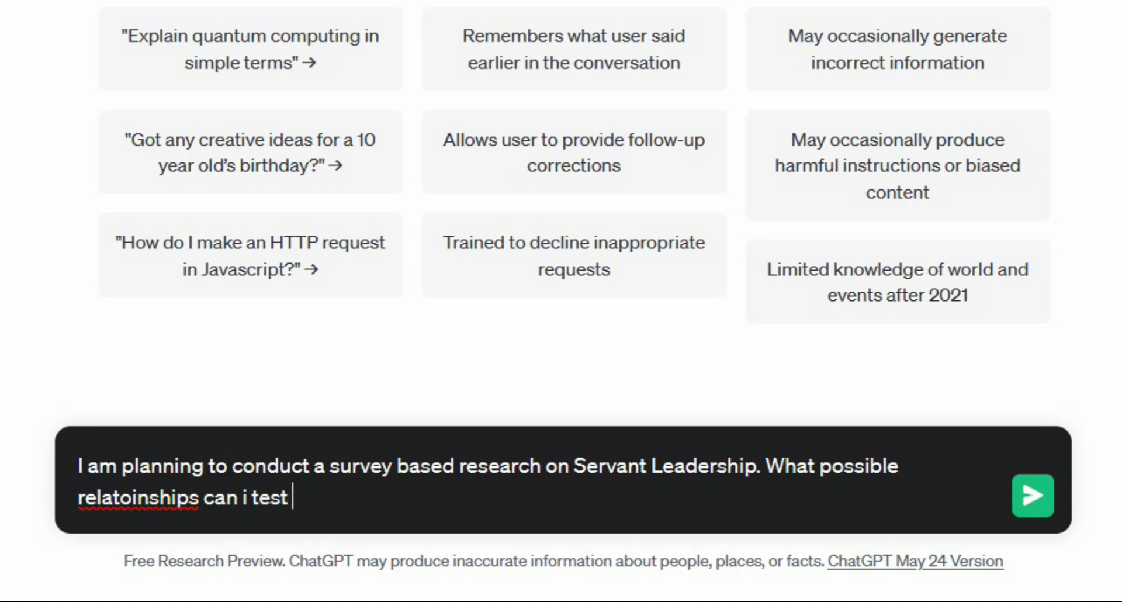
{"action": "type", "text": "that have nbot"}
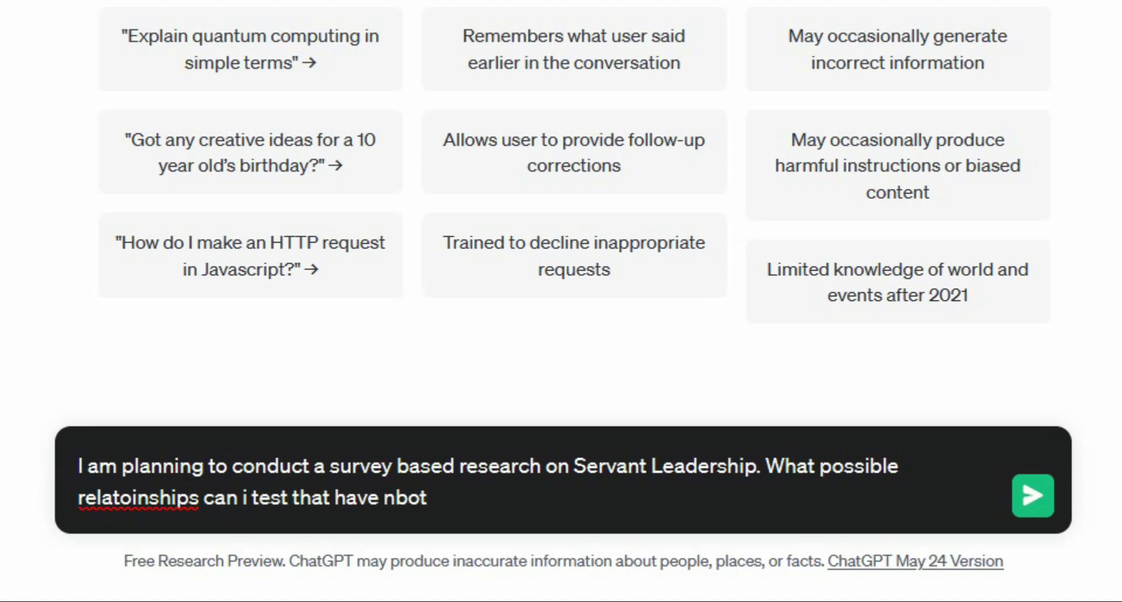
{"action": "key", "text": "BackSpace"}
{"action": "key", "text": "BackSpace"}
{"action": "key", "text": "BackSpace"}
{"action": "type", "text": "ot been t"}
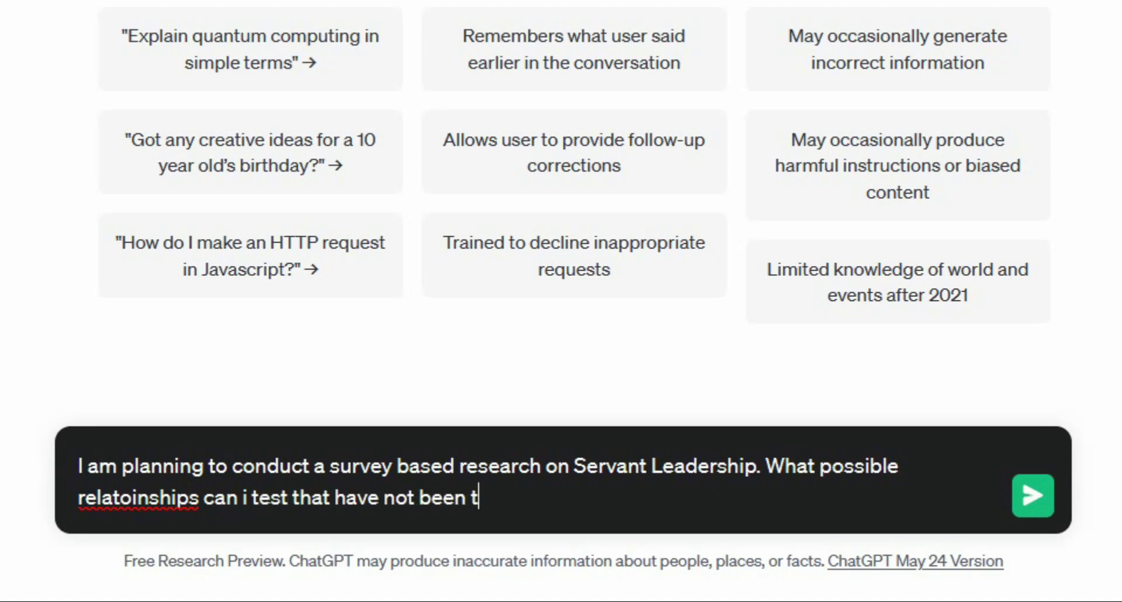
{"action": "type", "text": "ested before."}
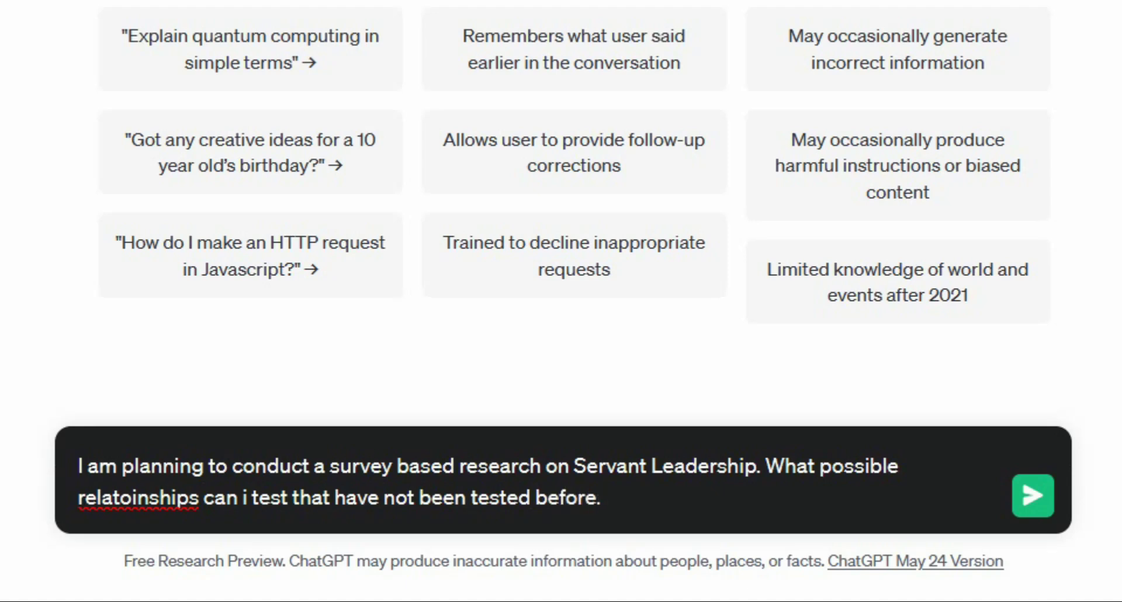
{"action": "left_click", "coordinate": [141, 498]}
{"action": "key", "text": "BackSpace"}
{"action": "key", "text": "BackSpace"}
{"action": "type", "text": "io"}
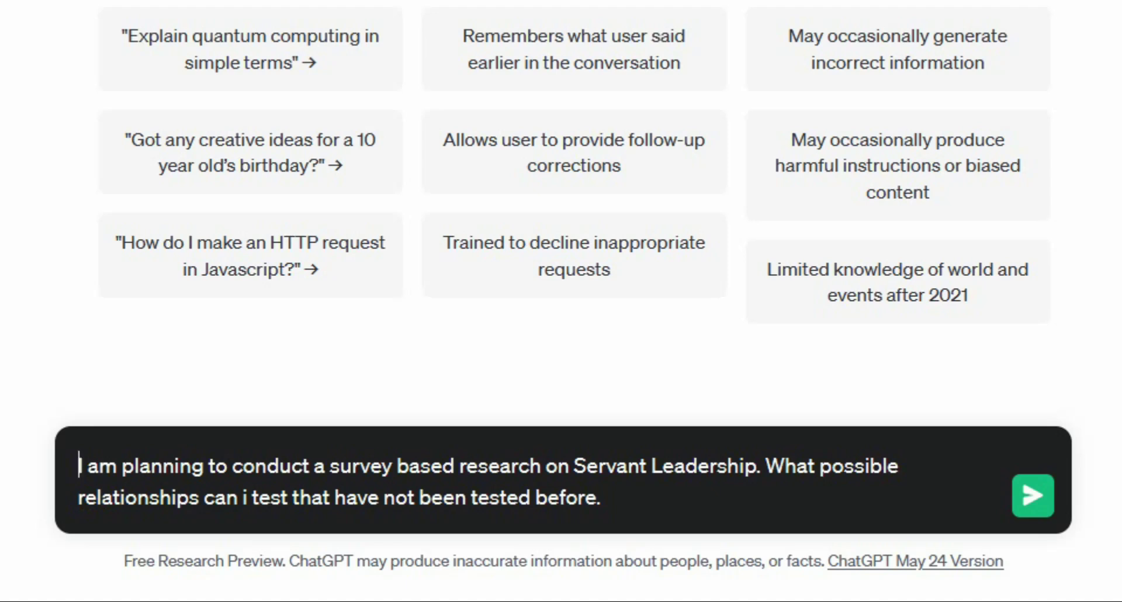
{"action": "key", "text": "ctrl+a"}
{"action": "key", "text": "ctrl+c"}
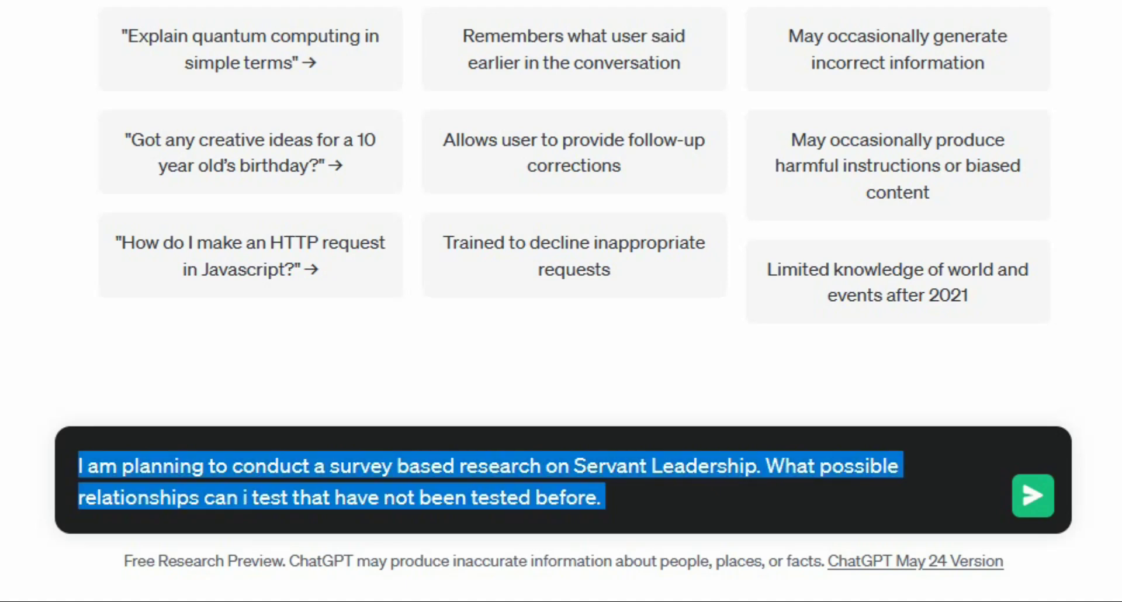
Send the Servant Leadership prompt to ChatGPT and submit the same pasted prompt to Bard
{"action": "left_click", "coordinate": [1039, 507]}
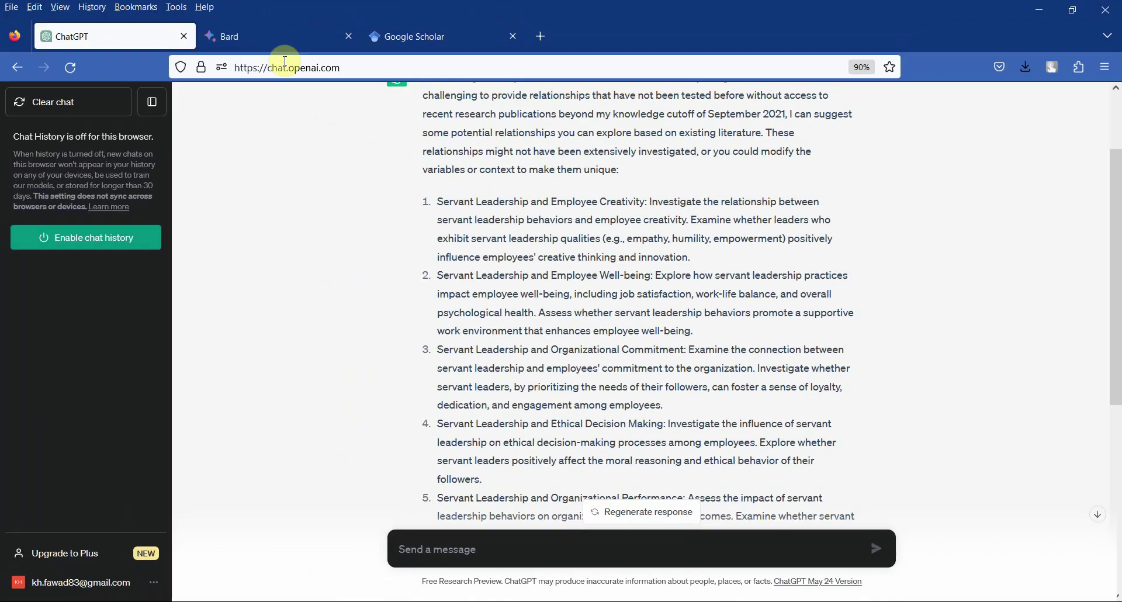
{"action": "left_click", "coordinate": [288, 35]}
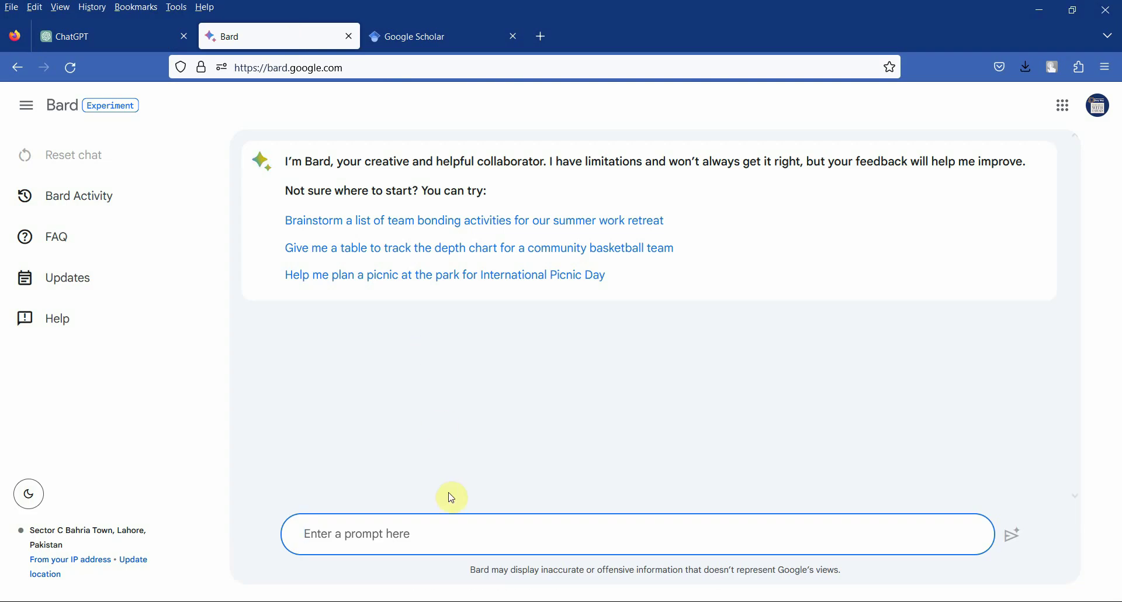
{"action": "key", "text": "ctrl+v"}
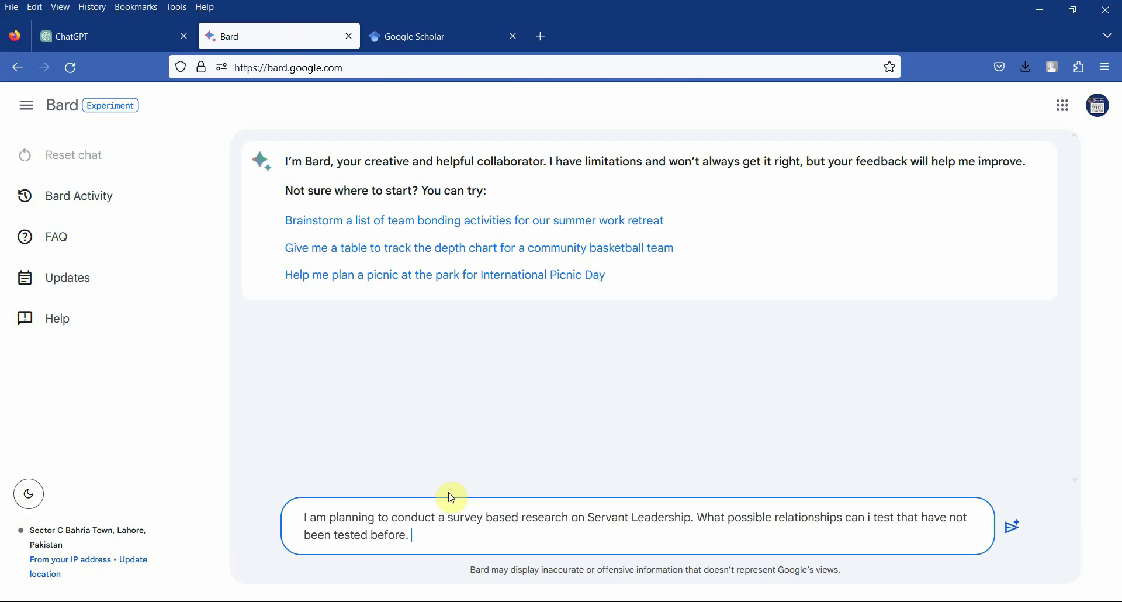
{"action": "left_click", "coordinate": [1014, 526]}
Search Google Scholar for ChatGPT's item 1, 'Servant Leadership and Employee Creativity' (about 87,900 results)
{"action": "key", "text": "ctrl+shift+Tab"}
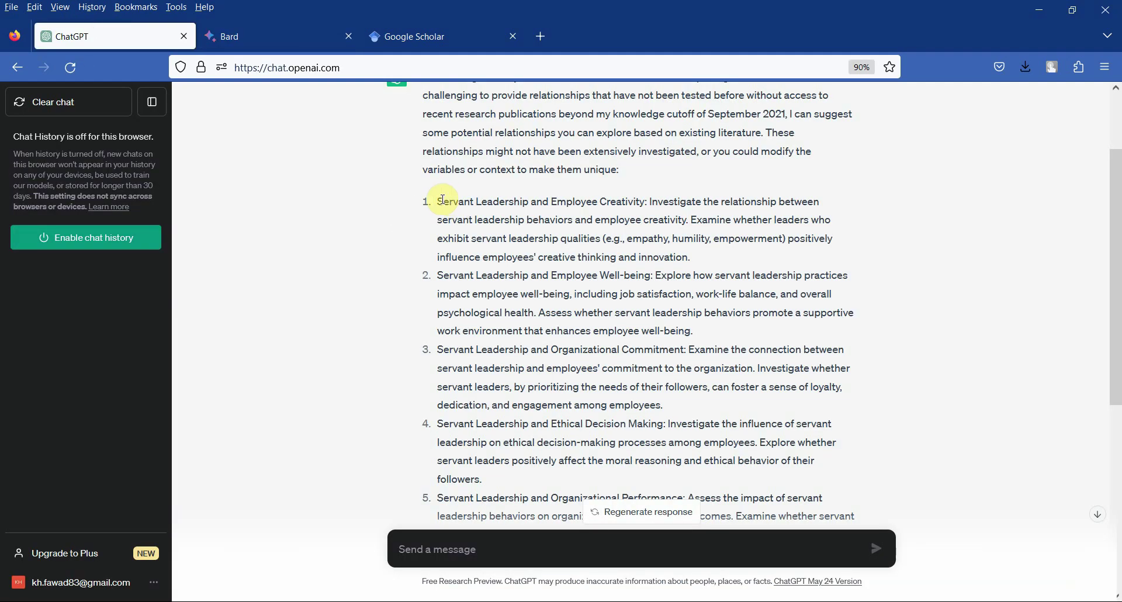
{"action": "left_click_drag", "start_coordinate": [440, 201], "coordinate": [640, 203]}
{"action": "key", "text": "ctrl+c"}
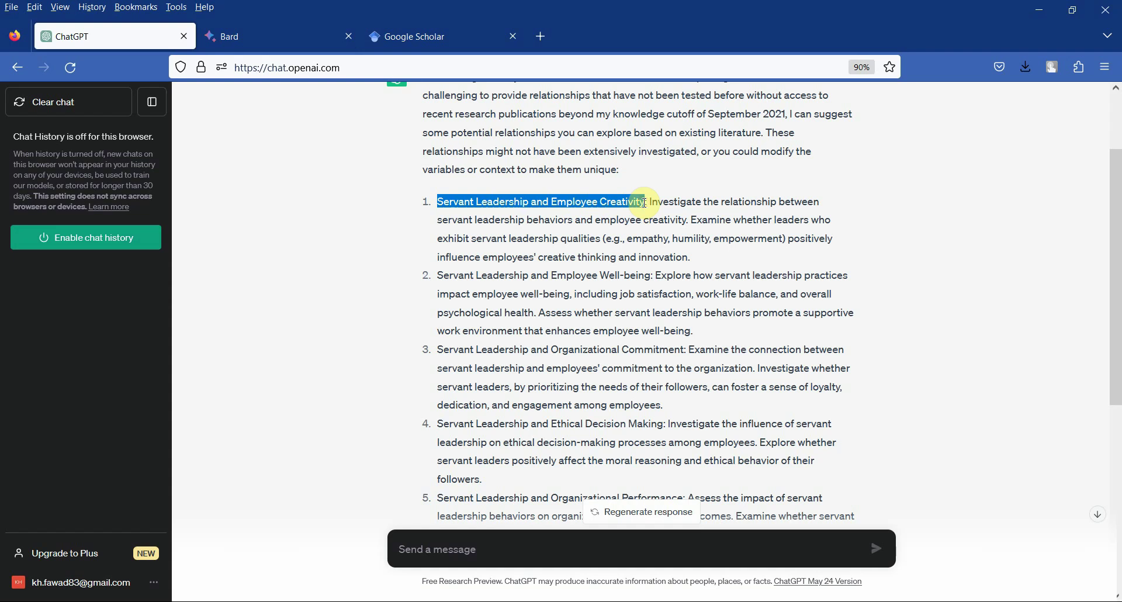
{"action": "left_click", "coordinate": [438, 34]}
{"action": "key", "text": "ctrl+v"}
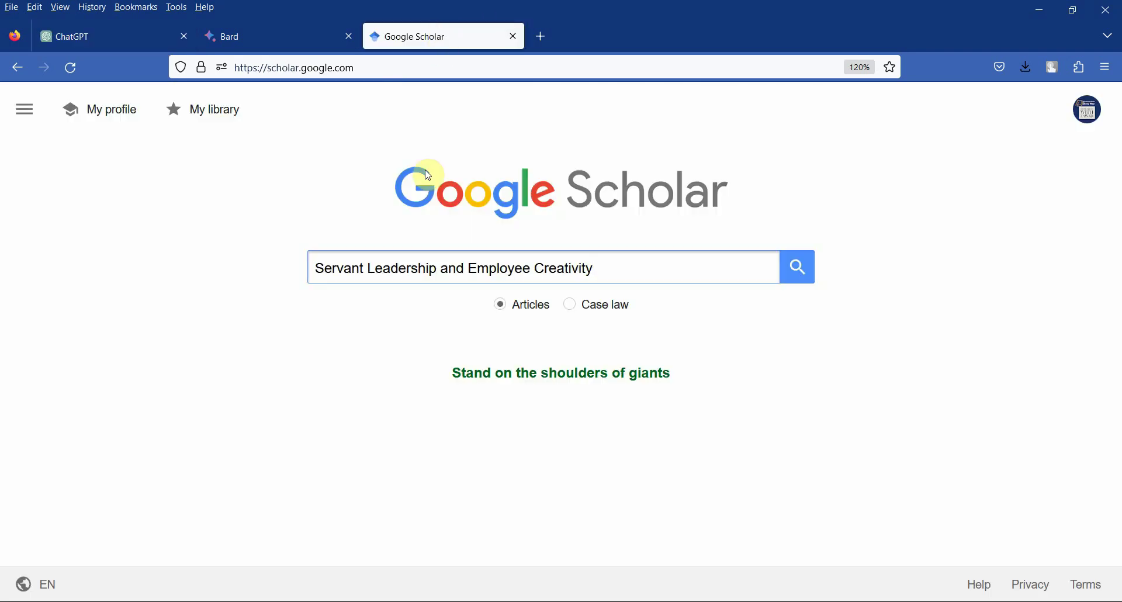
{"action": "key", "text": "Return"}
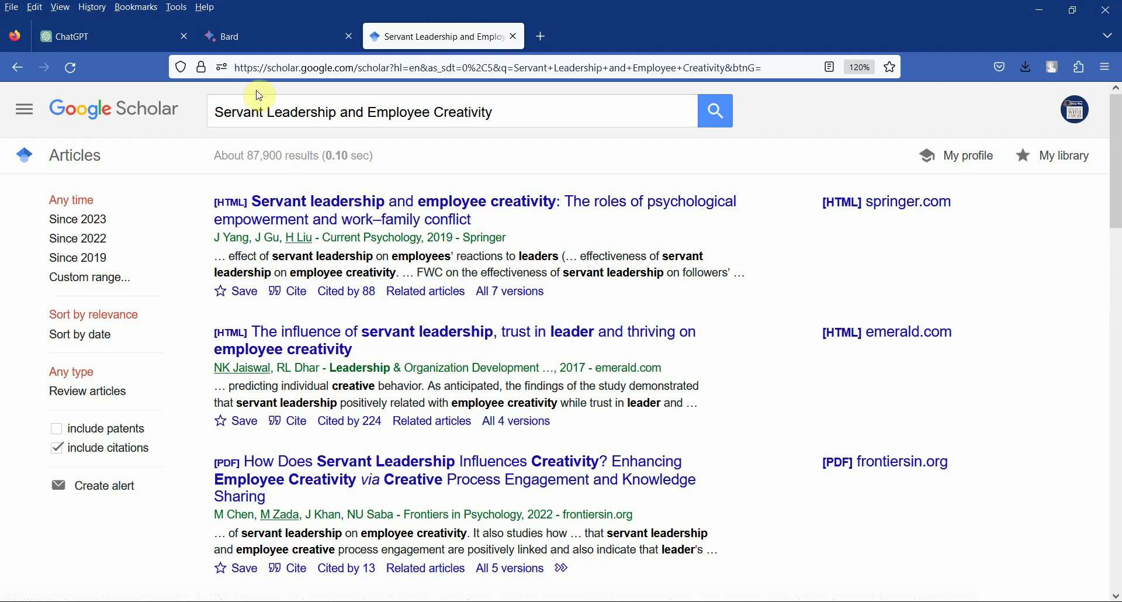
{"action": "left_click", "coordinate": [114, 42]}
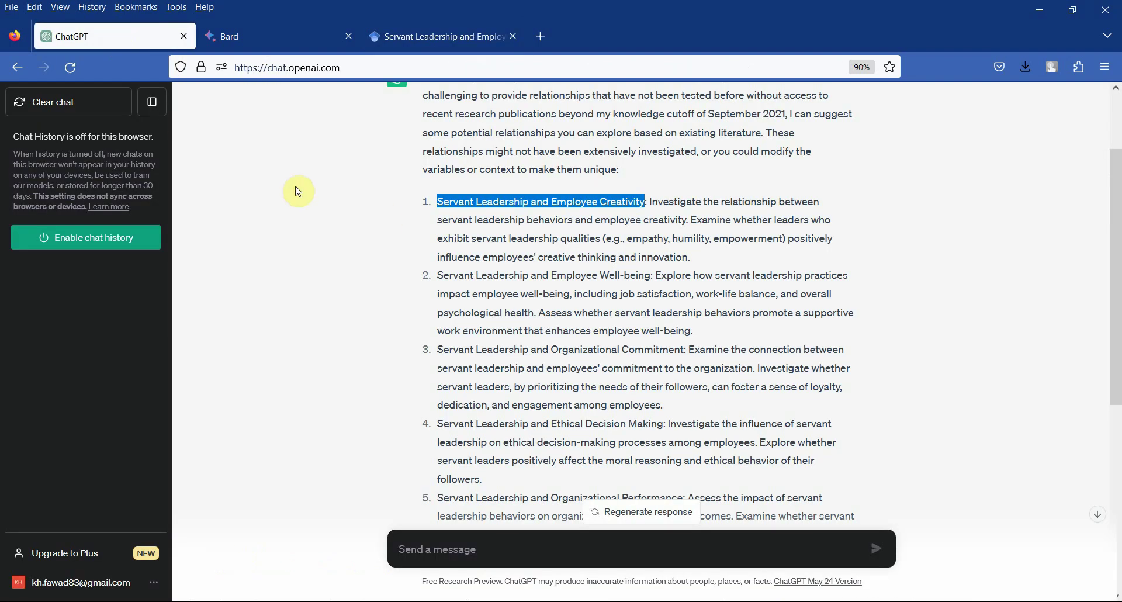
{"action": "left_click_drag", "start_coordinate": [439, 274], "coordinate": [656, 290]}
{"action": "key", "text": "ctrl+c"}
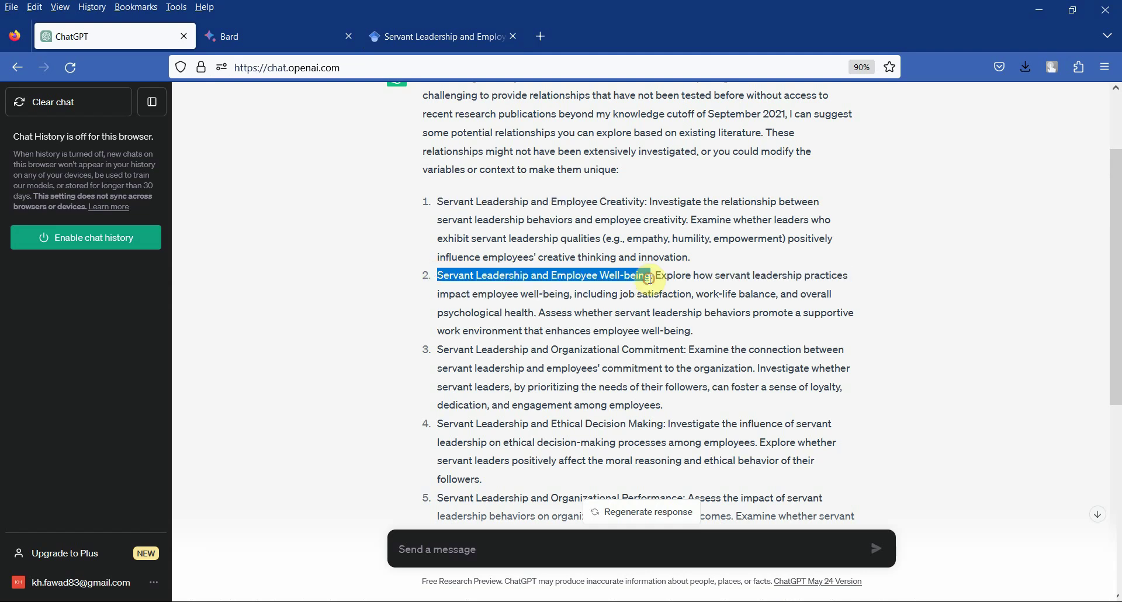
{"action": "left_click", "coordinate": [410, 36]}
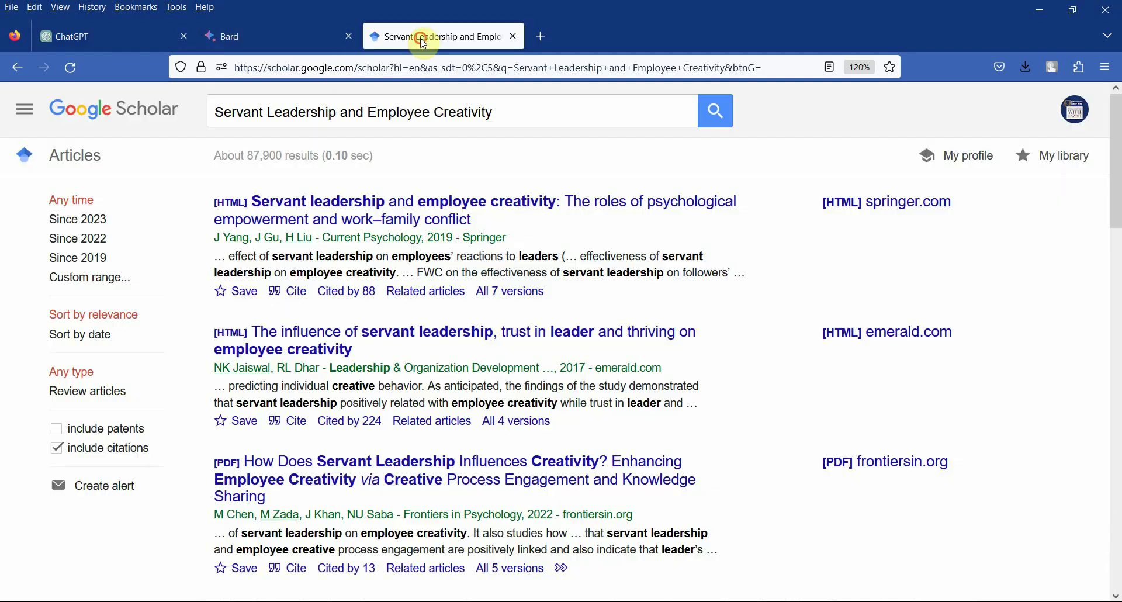
{"action": "triple_click", "coordinate": [419, 99]}
{"action": "key", "text": "ctrl+v"}
{"action": "key", "text": "Return"}
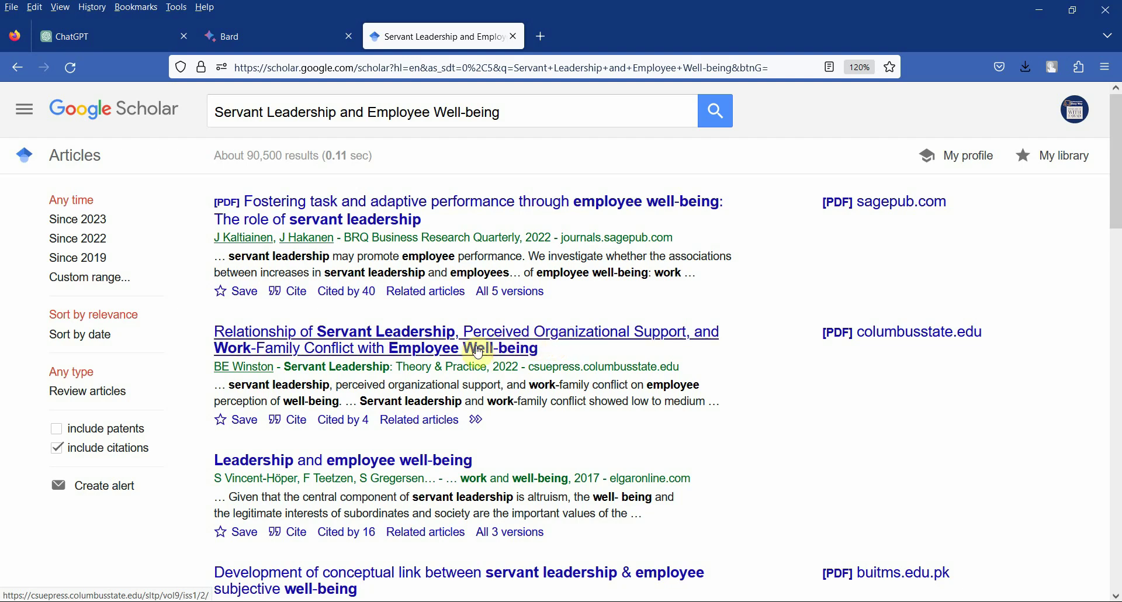
{"action": "scroll", "coordinate": [463, 464], "scroll_direction": "down", "scroll_amount": 3}
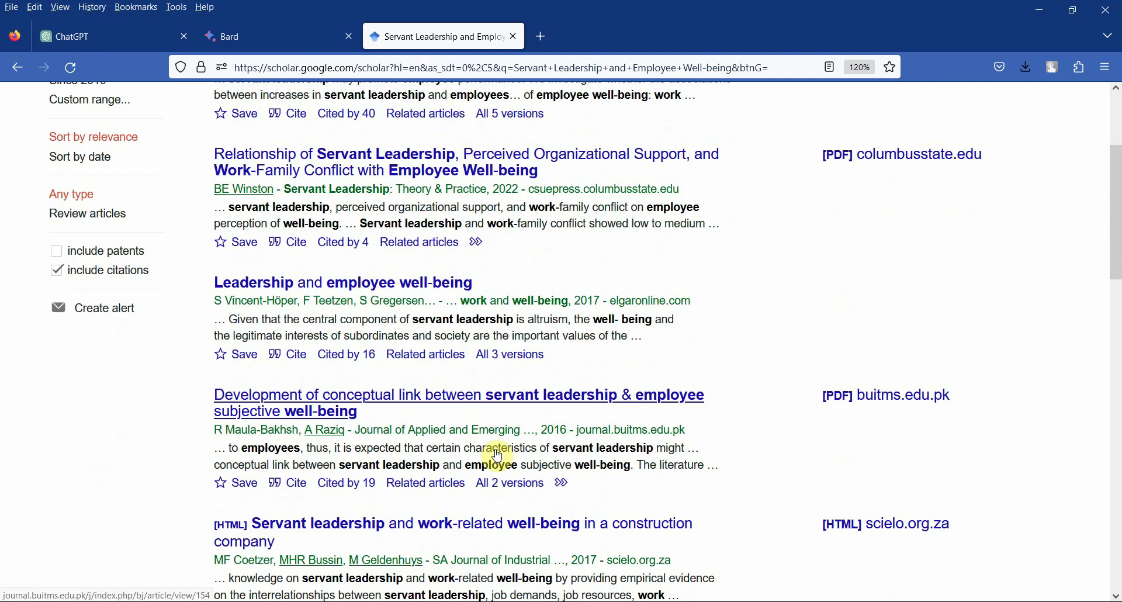
{"action": "scroll", "coordinate": [499, 456], "scroll_direction": "down", "scroll_amount": 7}
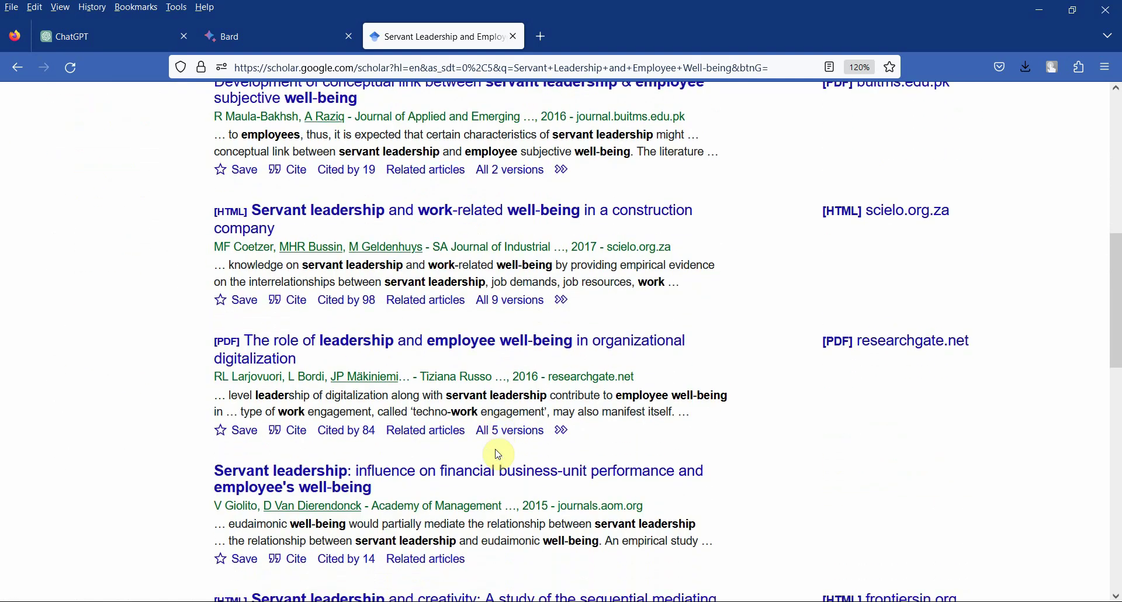
{"action": "scroll", "coordinate": [502, 456], "scroll_direction": "down", "scroll_amount": 8}
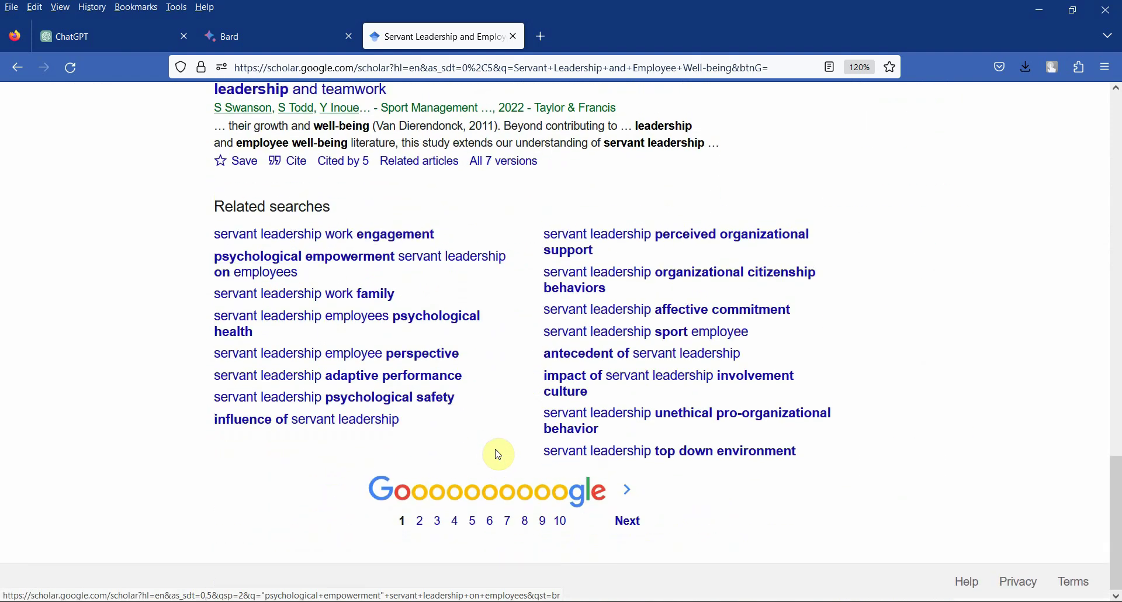
Narrow the query to allintitle:"Servant Leadership" "Employee Well-being" and browse the 13 results
{"action": "key", "text": "Home"}
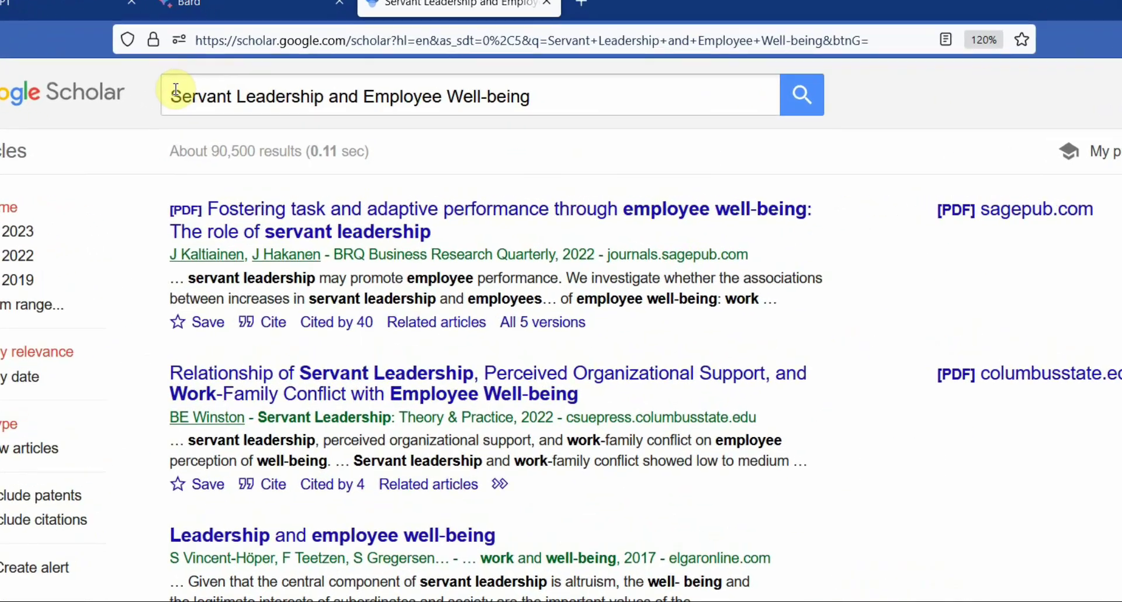
{"action": "left_click", "coordinate": [176, 94]}
{"action": "type", "text": "allintit"}
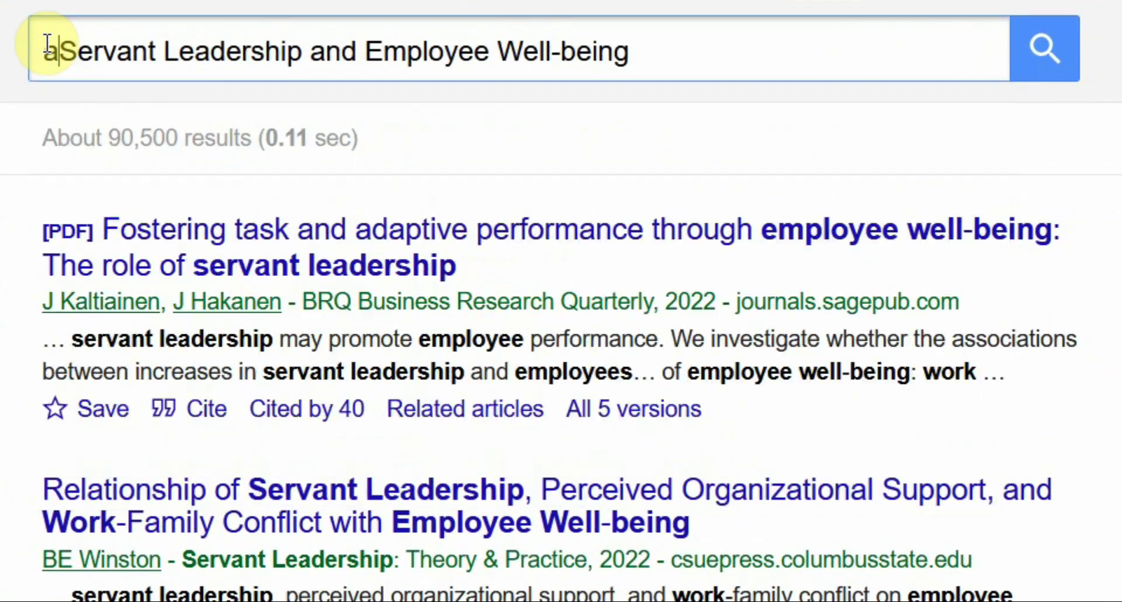
{"action": "type", "text": "le:"}
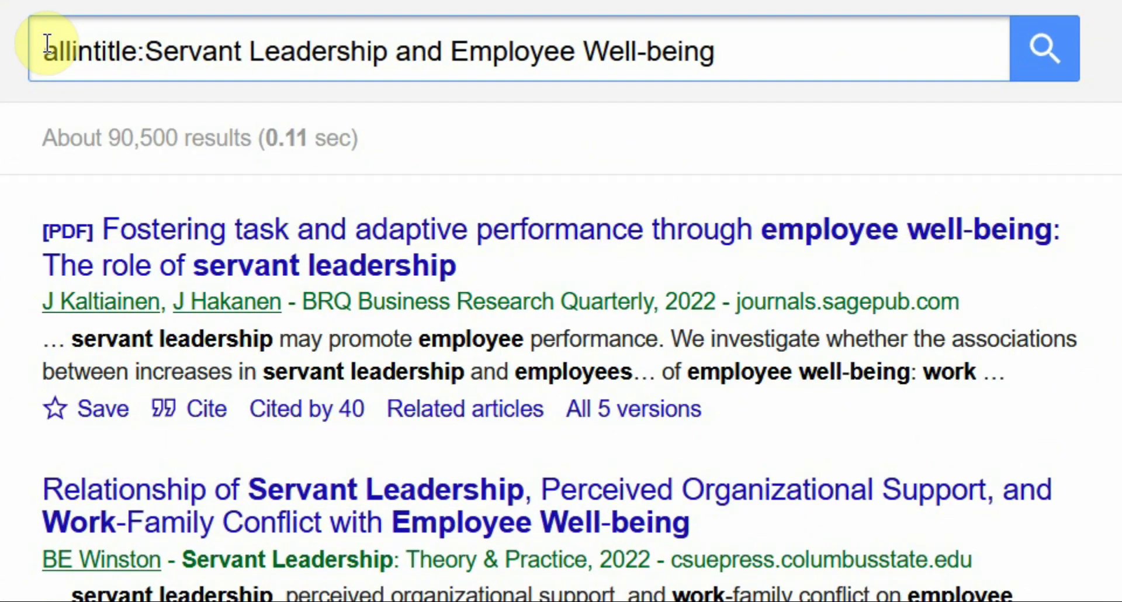
{"action": "type", "text": "\""}
{"action": "key", "text": "Right"}
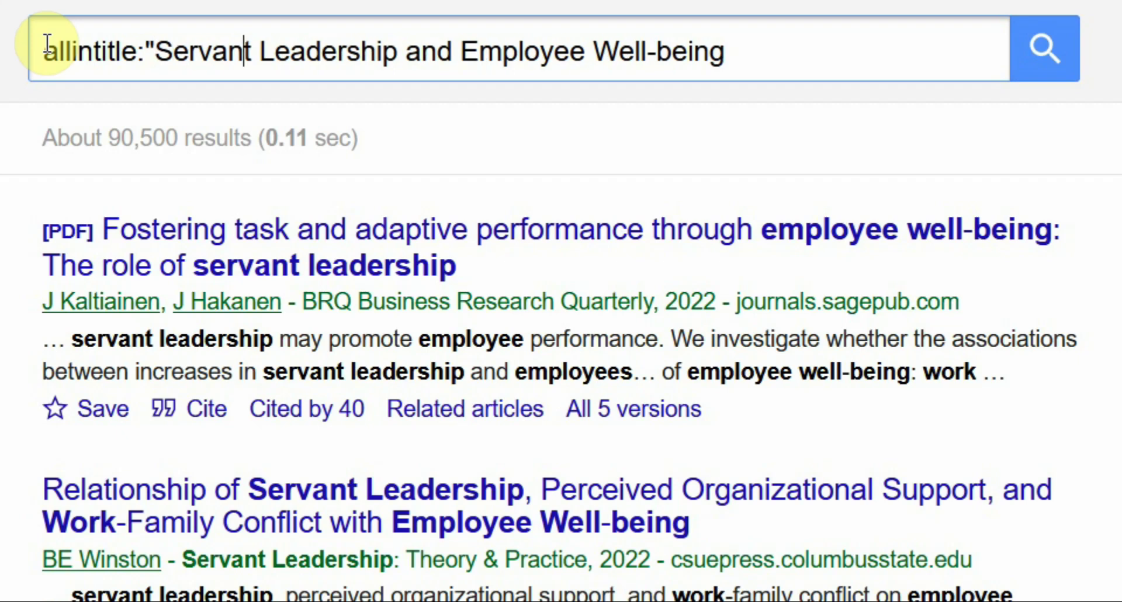
{"action": "type", "text": "\""}
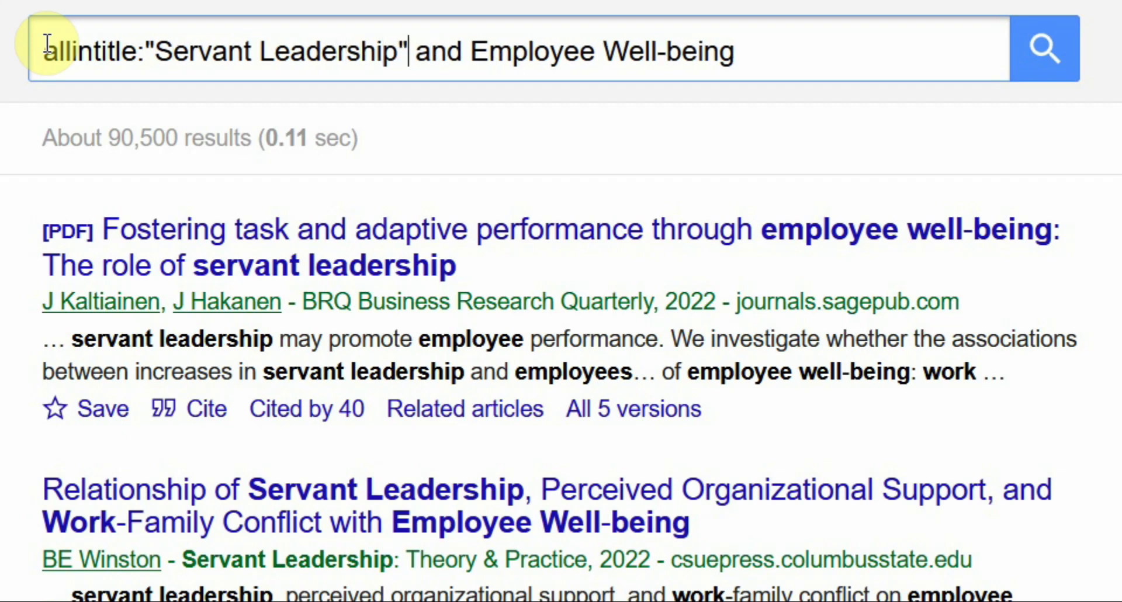
{"action": "key", "text": "shift+Right"}
{"action": "key", "text": "shift+Right"}
{"action": "key", "text": "shift+Right"}
{"action": "key", "text": "shift+Right"}
{"action": "key", "text": "BackSpace"}
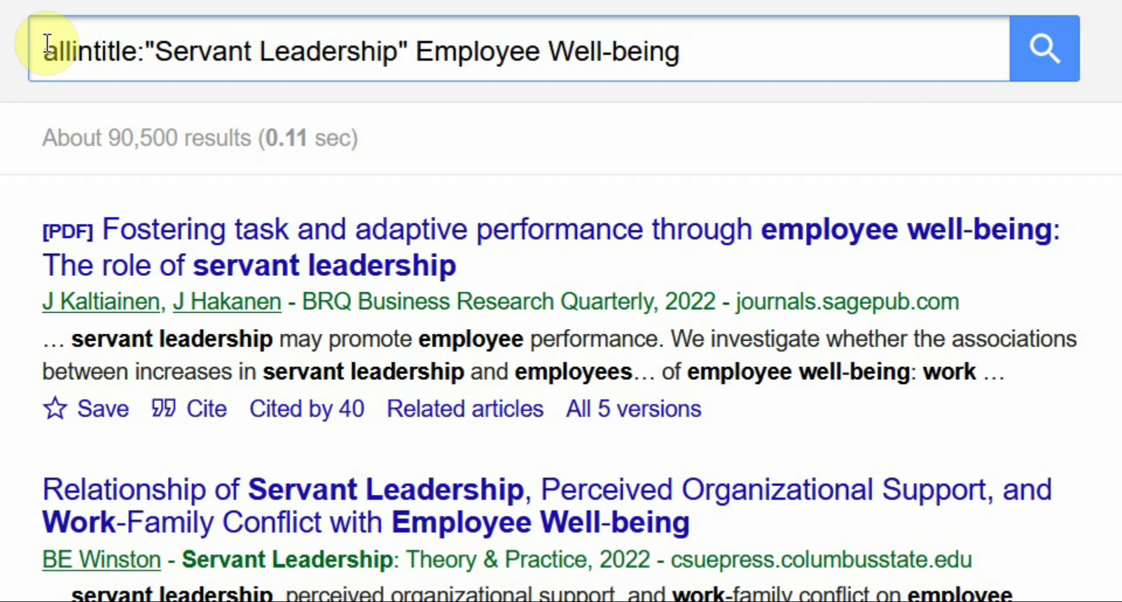
{"action": "type", "text": "\""}
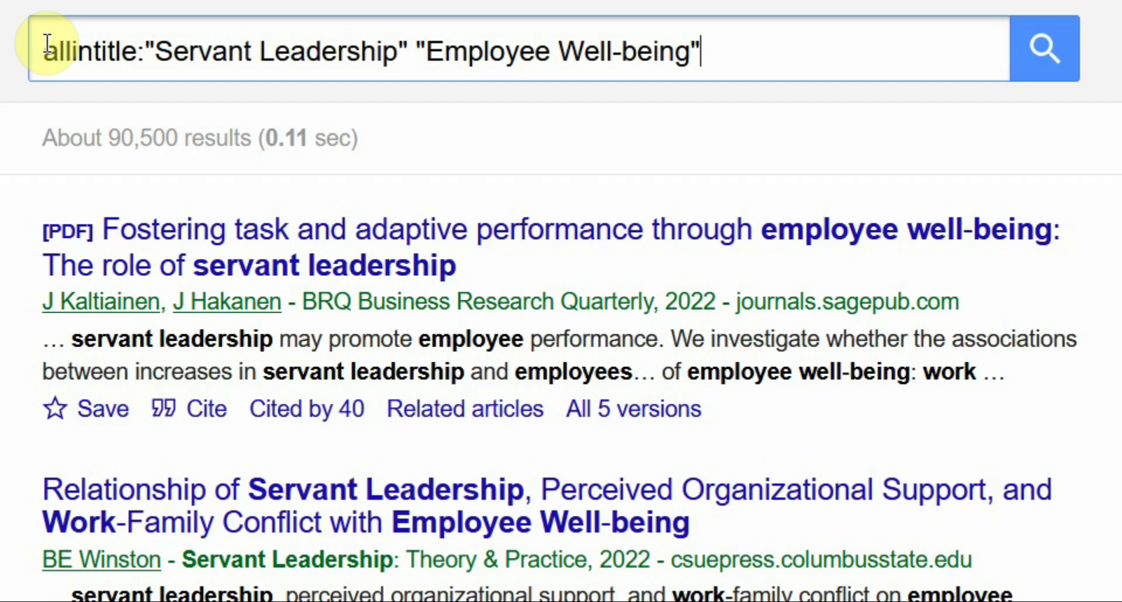
{"action": "key", "text": "Return"}
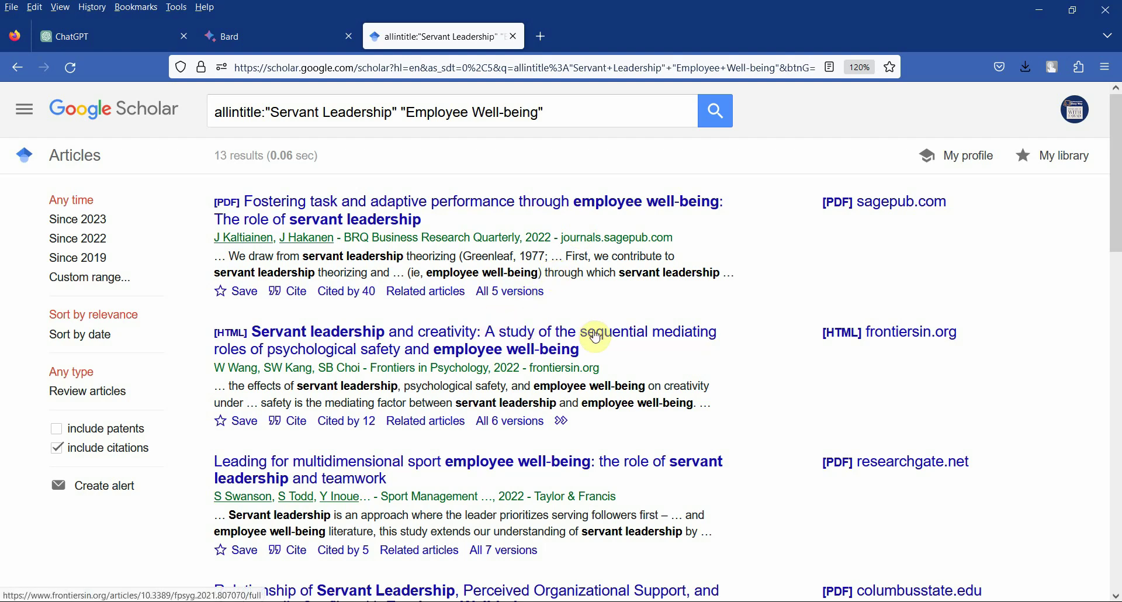
{"action": "scroll", "coordinate": [612, 452], "scroll_direction": "down", "scroll_amount": 1}
{"action": "scroll", "coordinate": [611, 452], "scroll_direction": "down", "scroll_amount": 15}
{"action": "scroll", "coordinate": [608, 450], "scroll_direction": "up", "scroll_amount": 4}
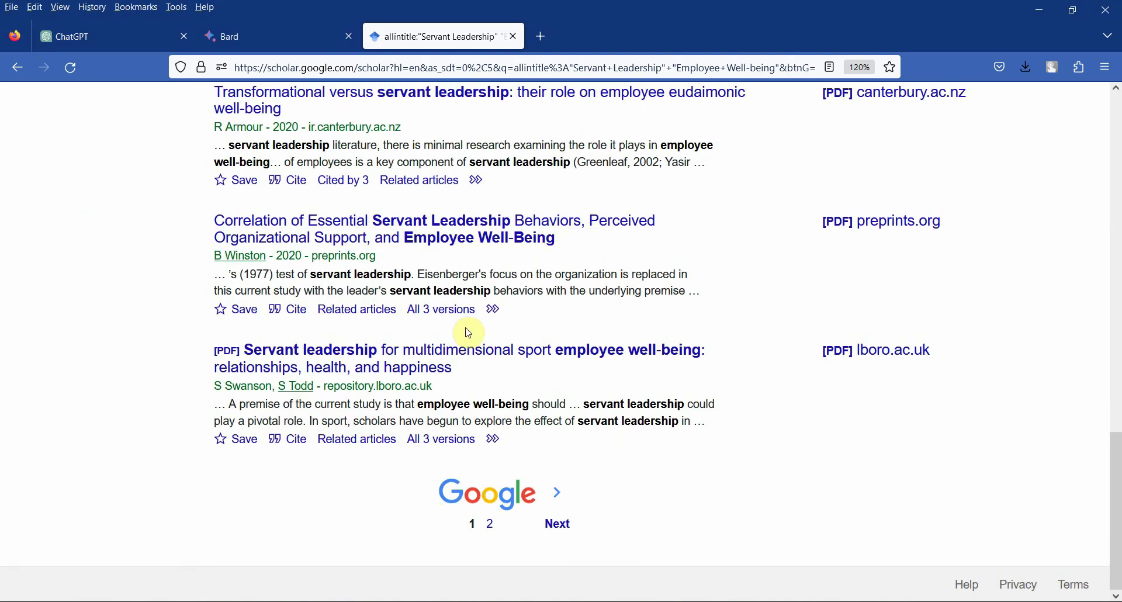
{"action": "scroll", "coordinate": [462, 331], "scroll_direction": "up", "scroll_amount": 10}
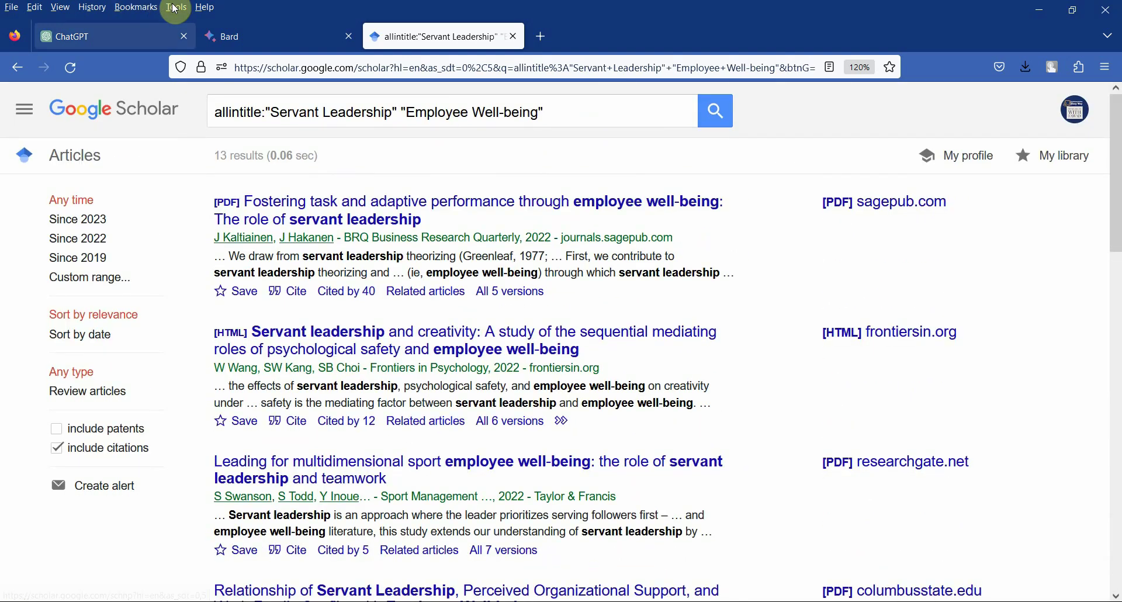
Select 'servant leadership and ethical decision-making' from Bard's third suggested relationship for copying
{"action": "left_click", "coordinate": [119, 42]}
{"action": "left_click_drag", "start_coordinate": [119, 42], "coordinate": [371, 258]}
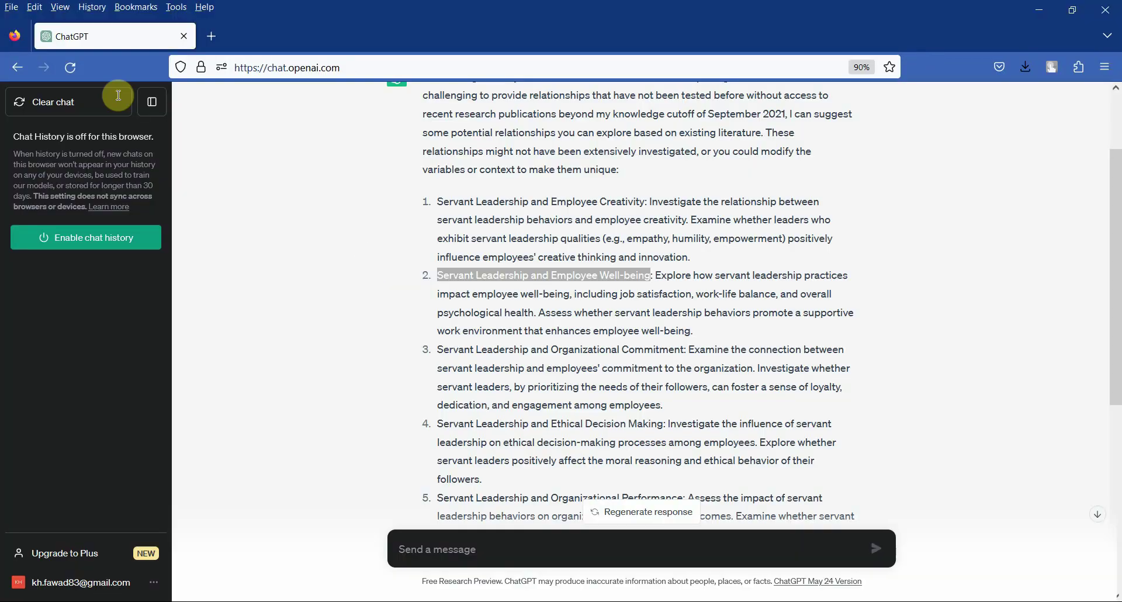
{"action": "left_click_drag", "start_coordinate": [129, 42], "coordinate": [87, 36]}
{"action": "left_click", "coordinate": [390, 340]}
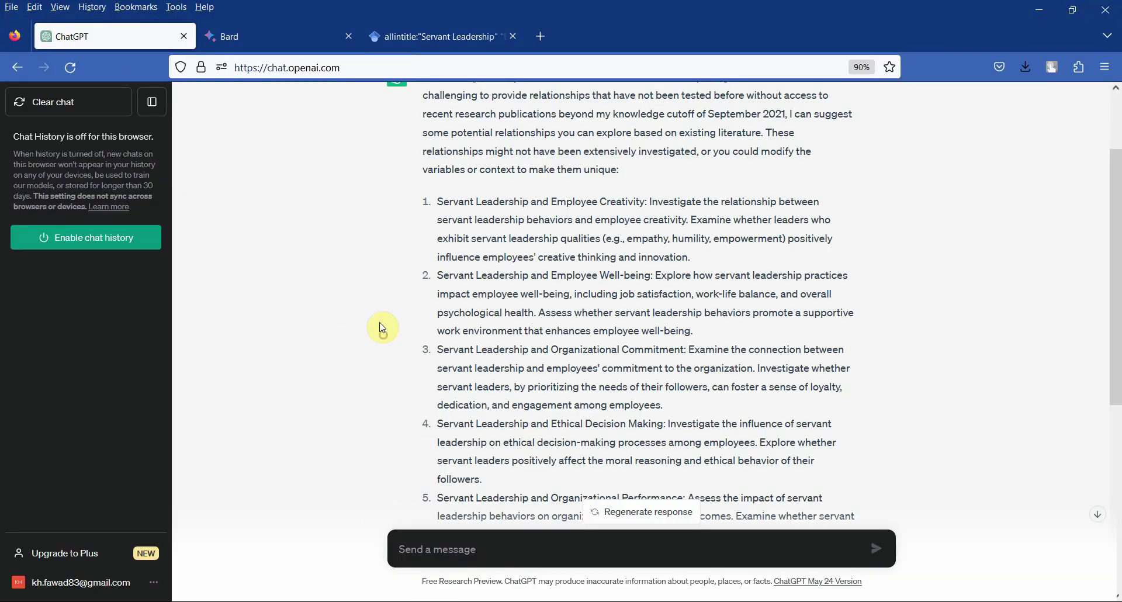
{"action": "left_click", "coordinate": [282, 34]}
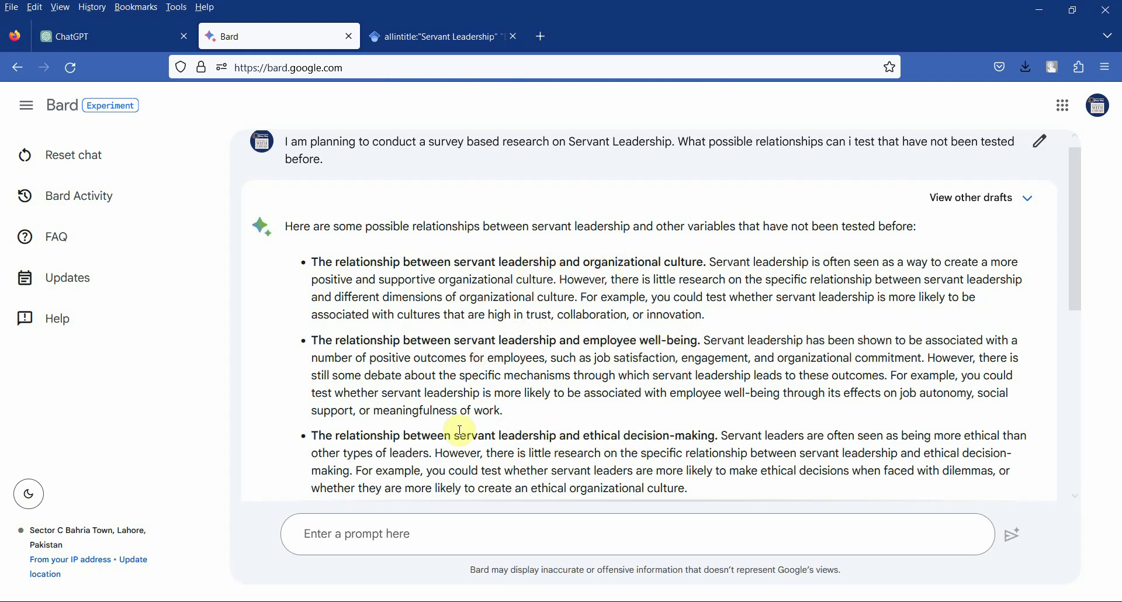
{"action": "left_click_drag", "start_coordinate": [456, 435], "coordinate": [716, 434]}
{"action": "key", "text": "ctrl+c"}
Run a title-only Scholar search for "servant leadership" "ethical decision-making", returning a single result
{"action": "left_click", "coordinate": [438, 36]}
{"action": "left_click_drag", "start_coordinate": [545, 110], "coordinate": [269, 111]}
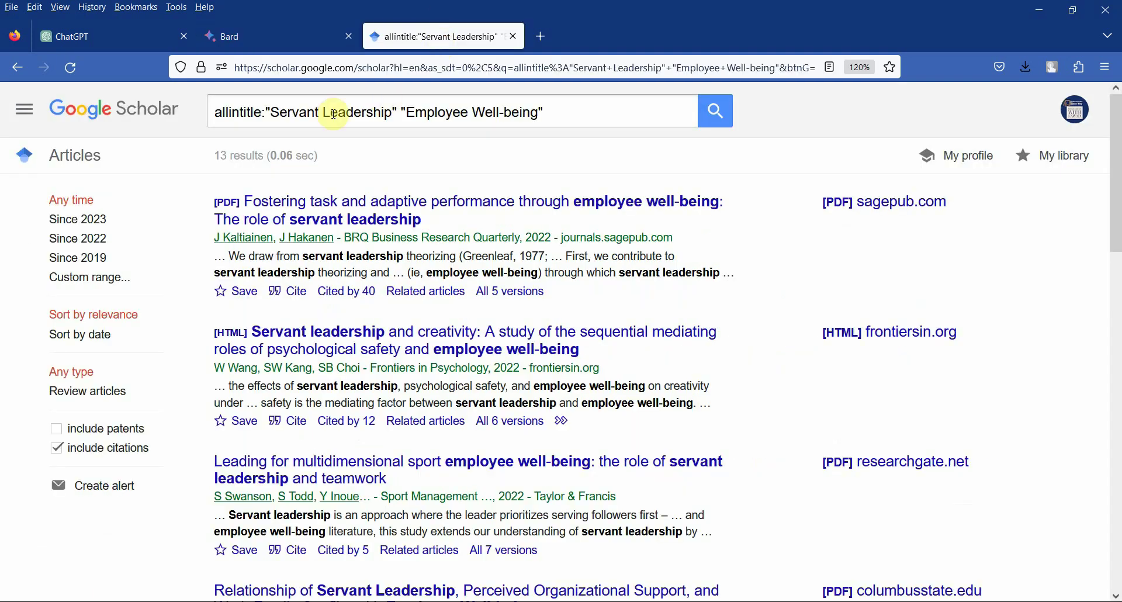
{"action": "key", "text": "ctrl+v"}
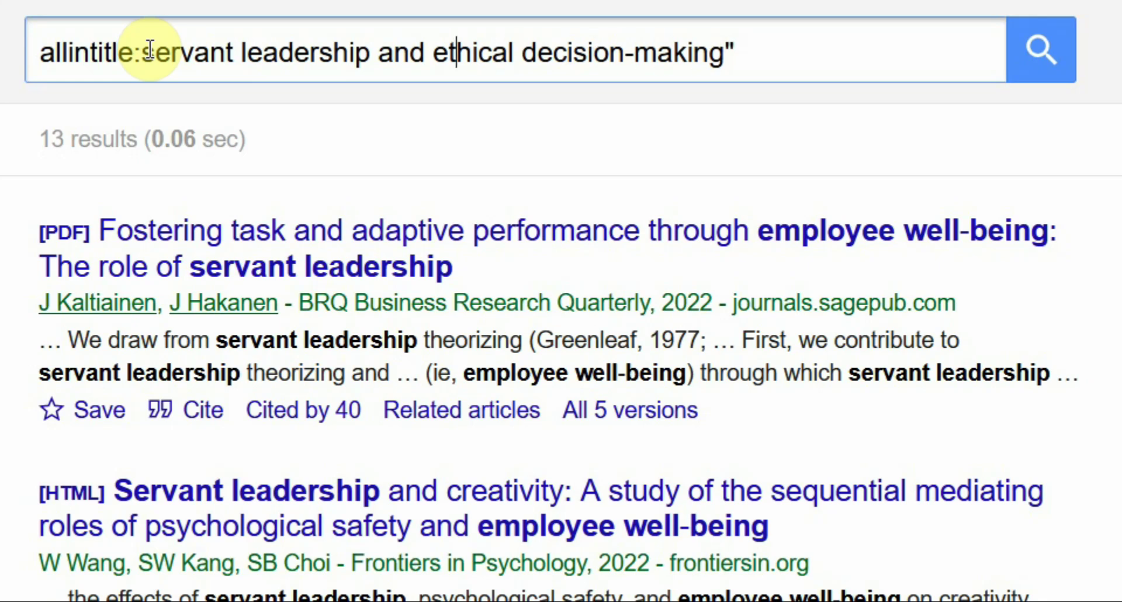
{"action": "type", "text": "\""}
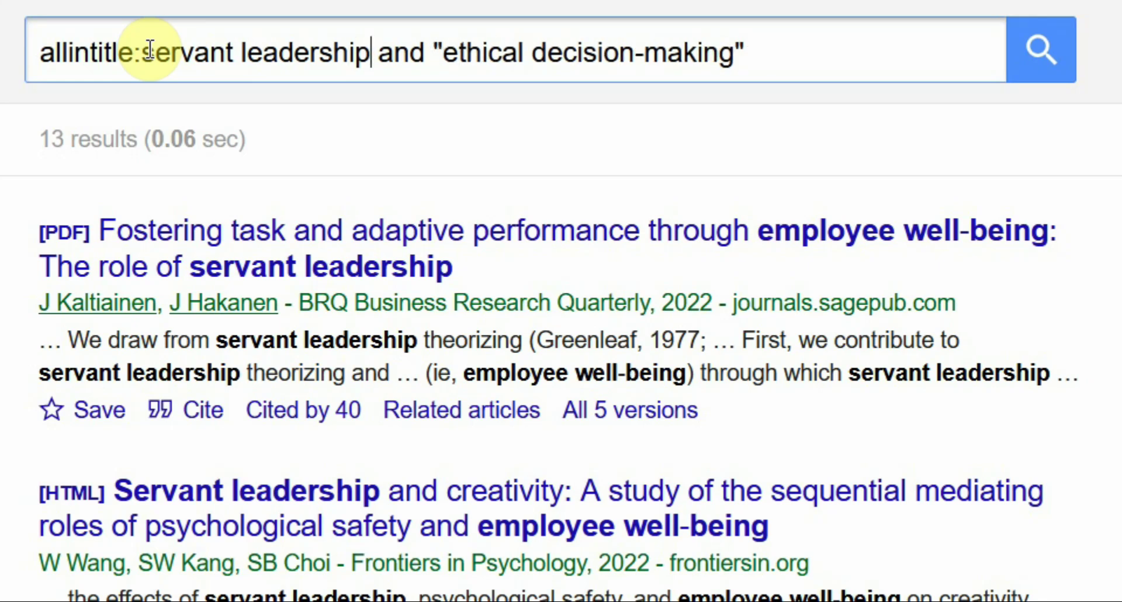
{"action": "type", "text": "\""}
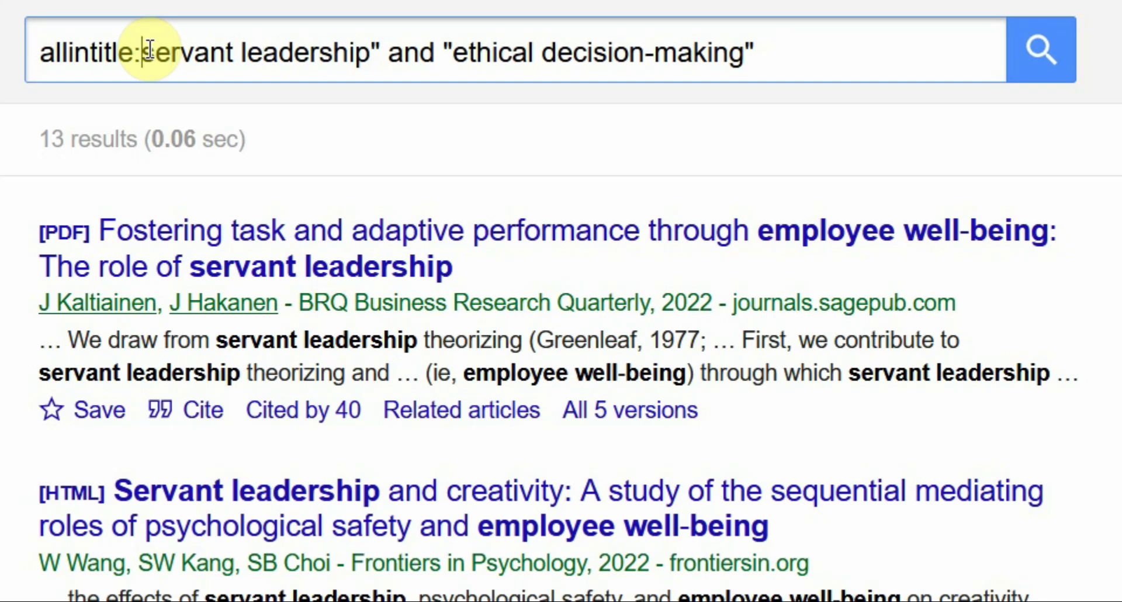
{"action": "type", "text": "\""}
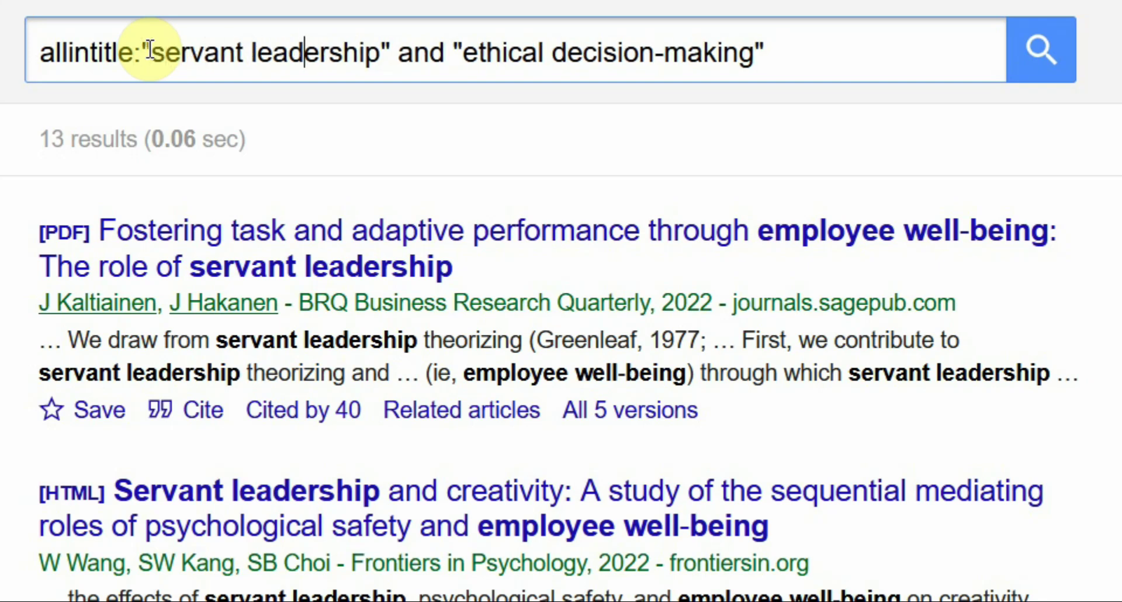
{"action": "key", "text": "shift+Right"}
{"action": "key", "text": "shift+Right"}
{"action": "key", "text": "shift+Right"}
{"action": "key", "text": "shift+Right"}
{"action": "key", "text": "BackSpace"}
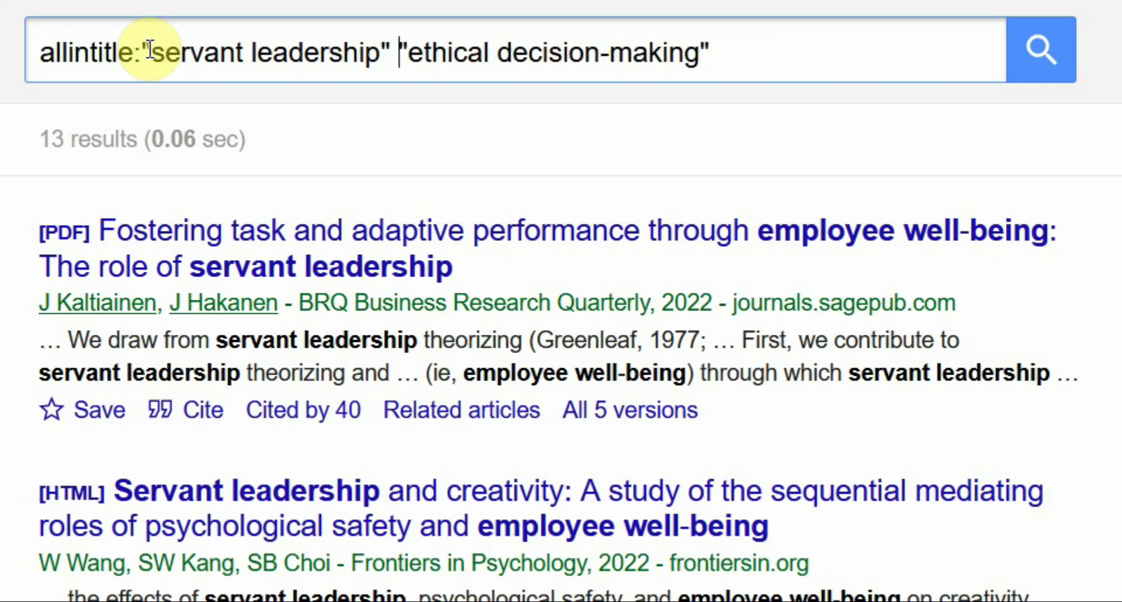
{"action": "key", "text": "Return"}
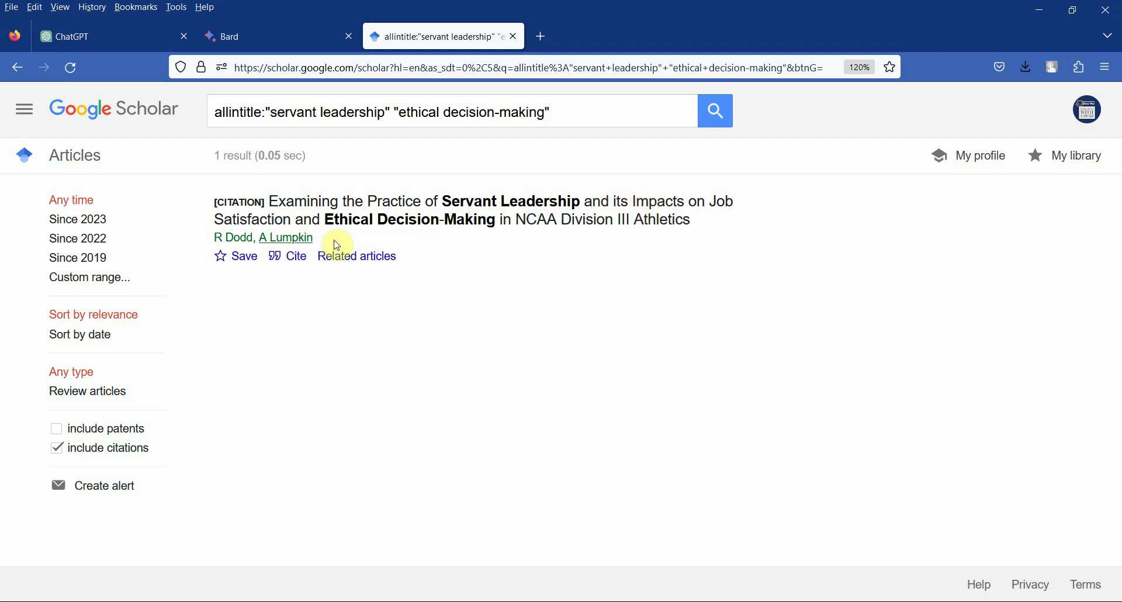
Check the single result's citation formats, then return to the ChatGPT conversation
{"action": "left_click", "coordinate": [304, 258]}
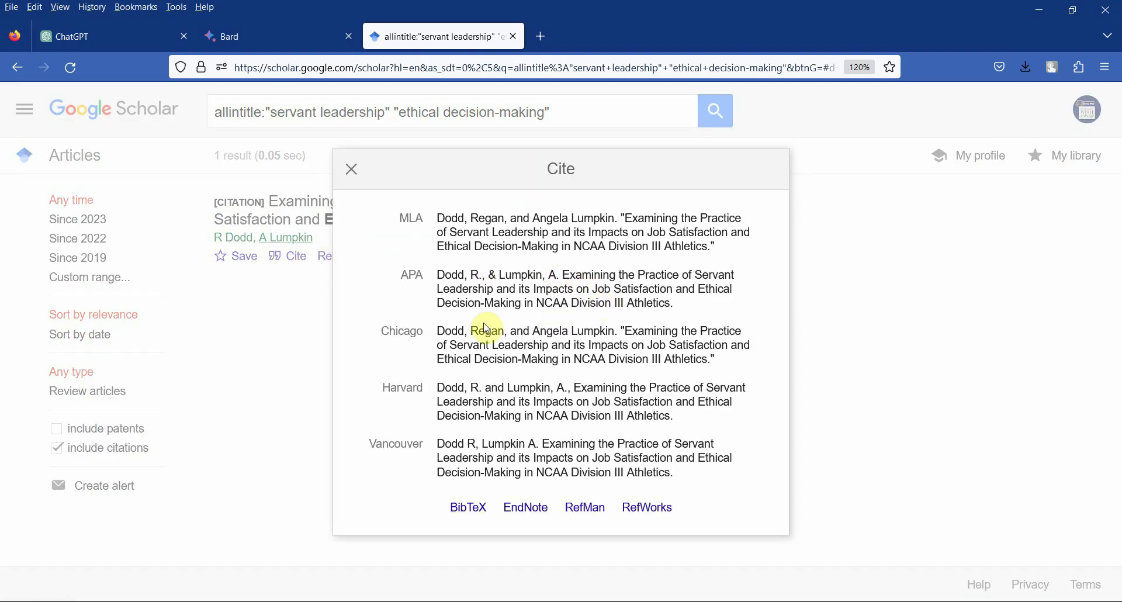
{"action": "left_click", "coordinate": [353, 171]}
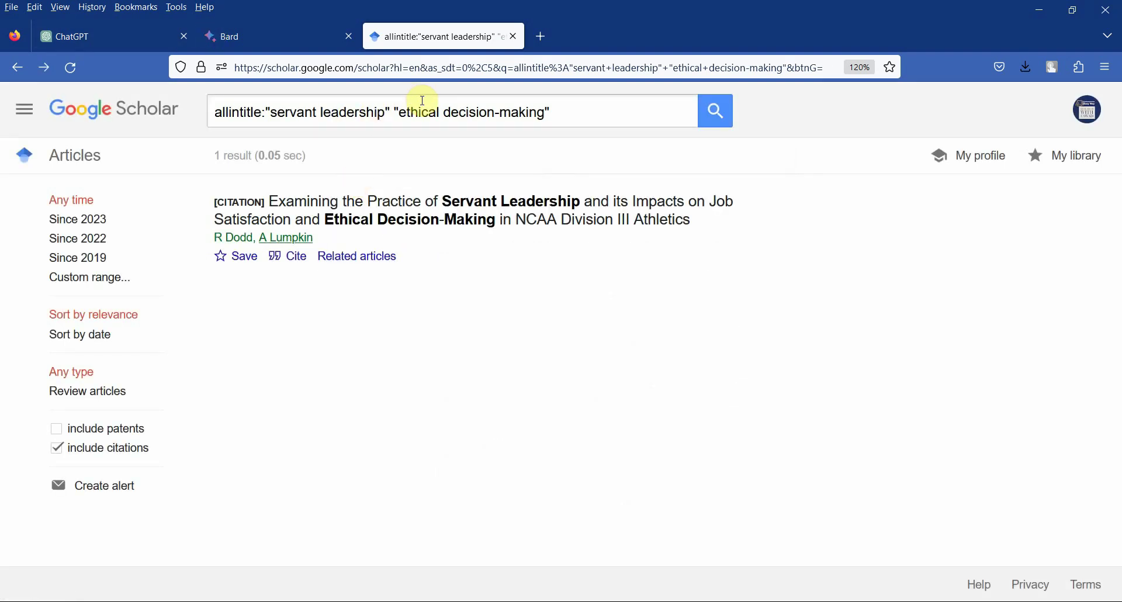
{"action": "left_click", "coordinate": [145, 33]}
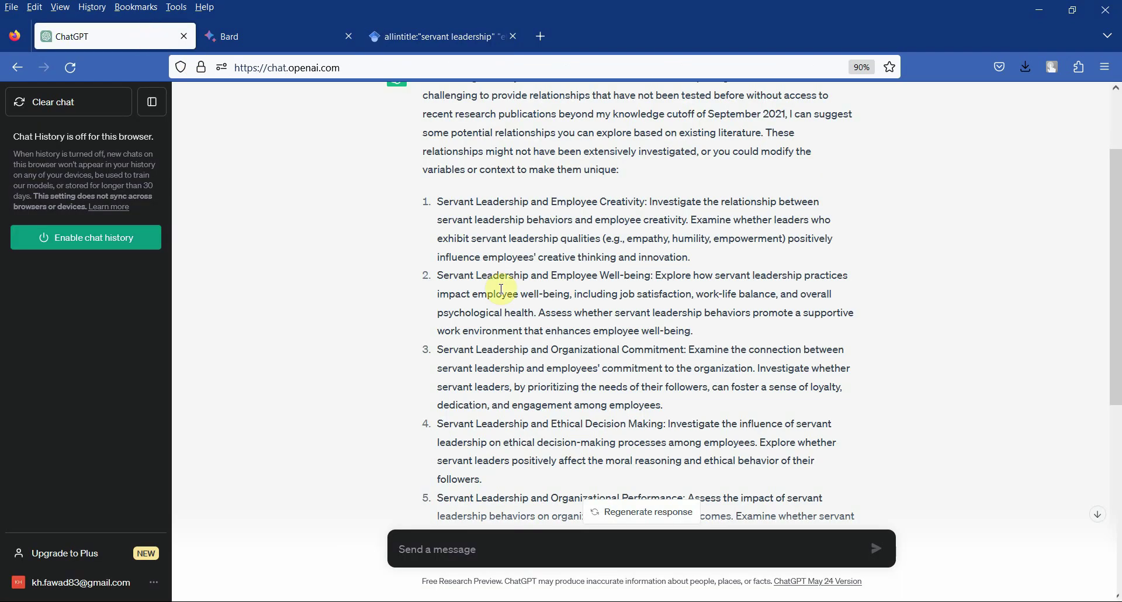
Review Bard's reply, then clear a stray pasted phrase from ChatGPT's message box
{"action": "scroll", "coordinate": [501, 290], "scroll_direction": "down", "scroll_amount": 6}
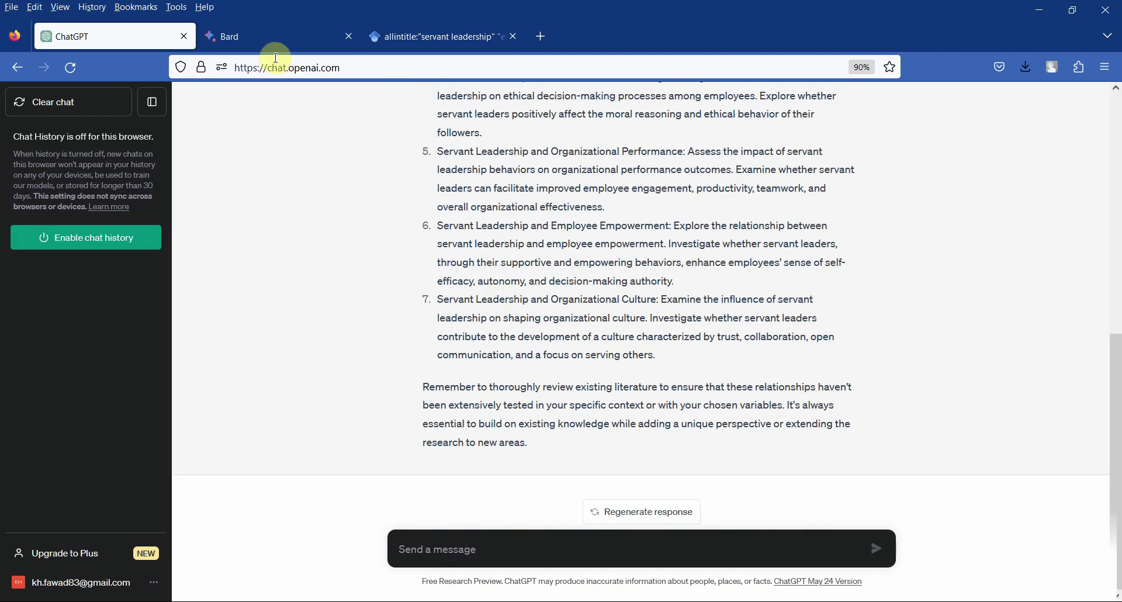
{"action": "left_click", "coordinate": [275, 39]}
{"action": "scroll", "coordinate": [489, 425], "scroll_direction": "down", "scroll_amount": 1}
{"action": "scroll", "coordinate": [488, 426], "scroll_direction": "down", "scroll_amount": 5}
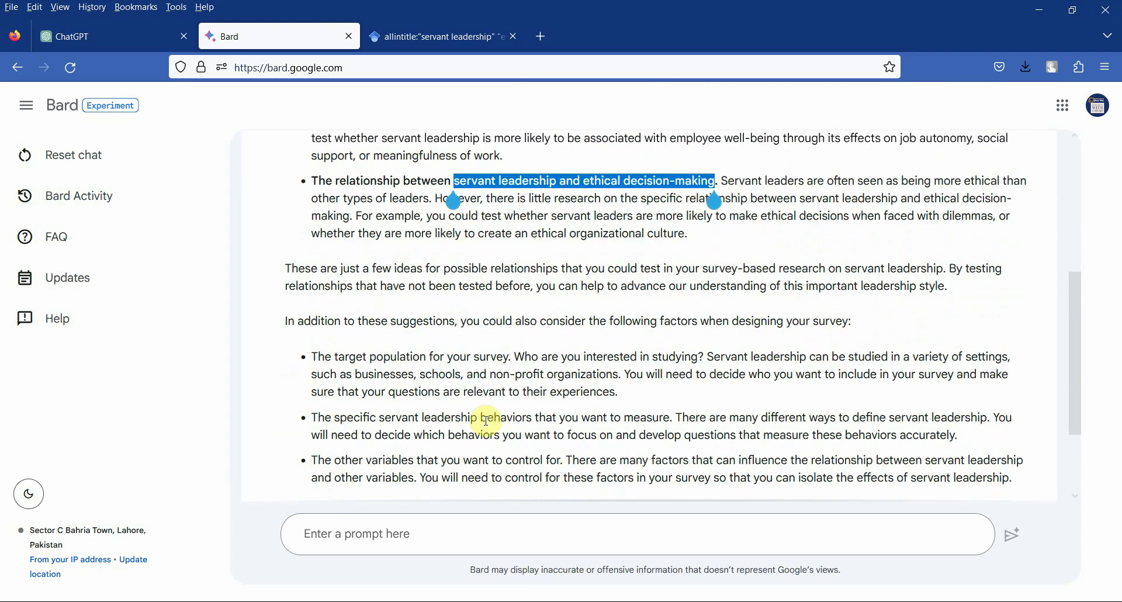
{"action": "scroll", "coordinate": [539, 236], "scroll_direction": "up", "scroll_amount": 10}
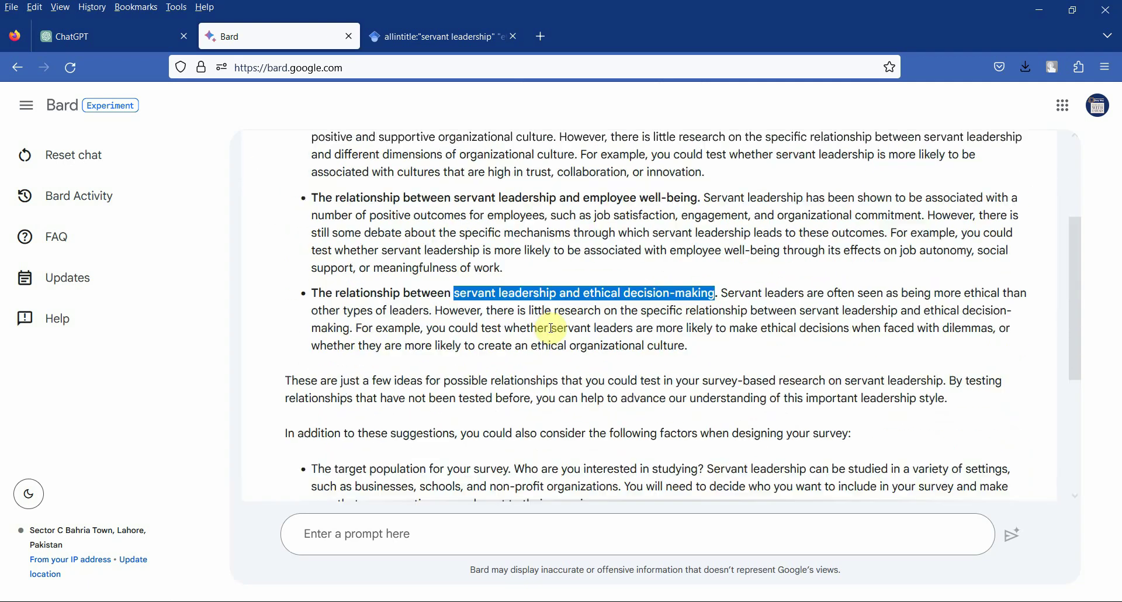
{"action": "left_click", "coordinate": [80, 37]}
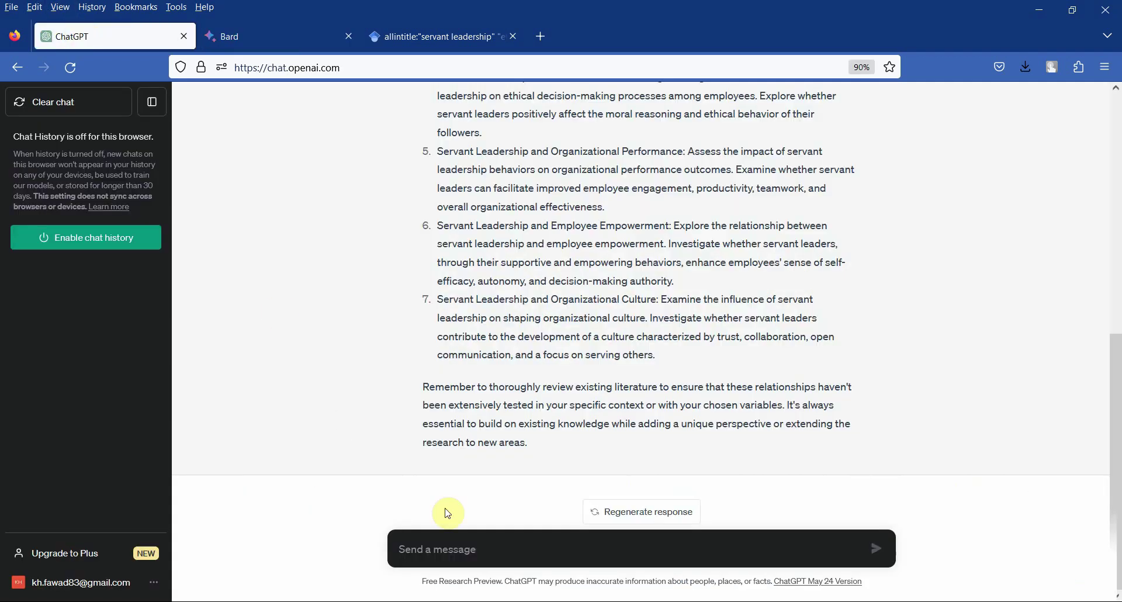
{"action": "left_click", "coordinate": [459, 549]}
{"action": "key", "text": "ctrl+v"}
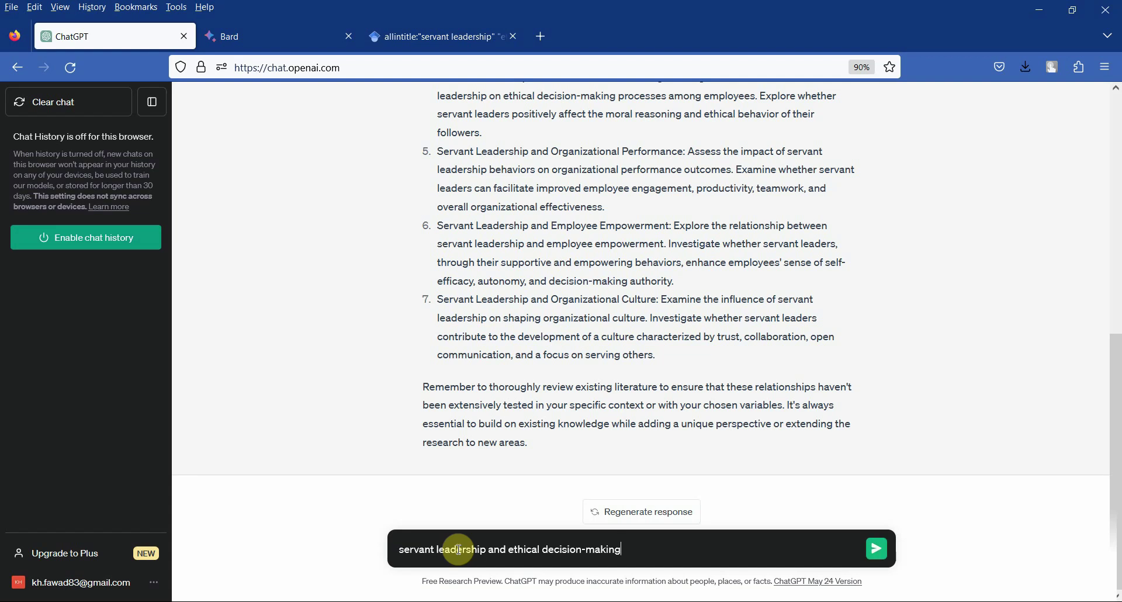
{"action": "key", "text": "BackSpace"}
{"action": "key", "text": "BackSpace"}
{"action": "key", "text": "BackSpace"}
{"action": "key", "text": "BackSpace"}
{"action": "key", "text": "BackSpace"}
{"action": "key", "text": "BackSpace"}
{"action": "key", "text": "BackSpace"}
{"action": "key", "text": "BackSpace"}
{"action": "key", "text": "BackSpace"}
{"action": "key", "text": "BackSpace"}
{"action": "key", "text": "BackSpace"}
{"action": "key", "text": "BackSpace"}
{"action": "key", "text": "BackSpace"}
{"action": "key", "text": "BackSpace"}
{"action": "key", "text": "BackSpace"}
{"action": "key", "text": "BackSpace"}
{"action": "key", "text": "BackSpace"}
{"action": "key", "text": "BackSpace"}
{"action": "key", "text": "BackSpace"}
{"action": "key", "text": "BackSpace"}
Edit the original question to append 'with at least 3 mediators and 1 moderator'
{"action": "scroll", "coordinate": [473, 222], "scroll_direction": "up", "scroll_amount": 15}
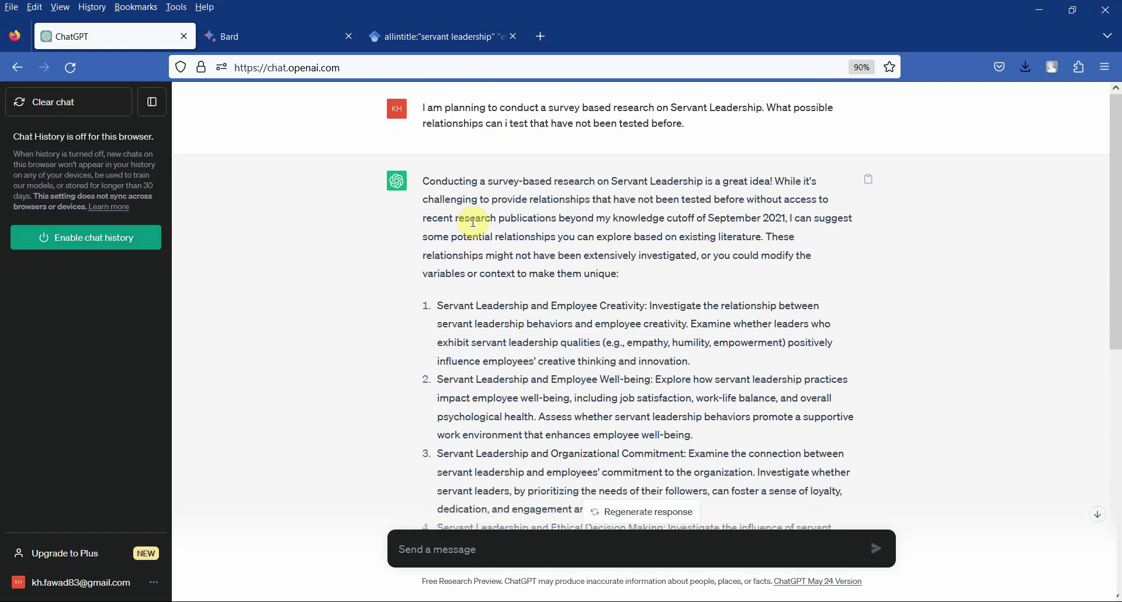
{"action": "left_click_drag", "start_coordinate": [424, 107], "coordinate": [684, 125]}
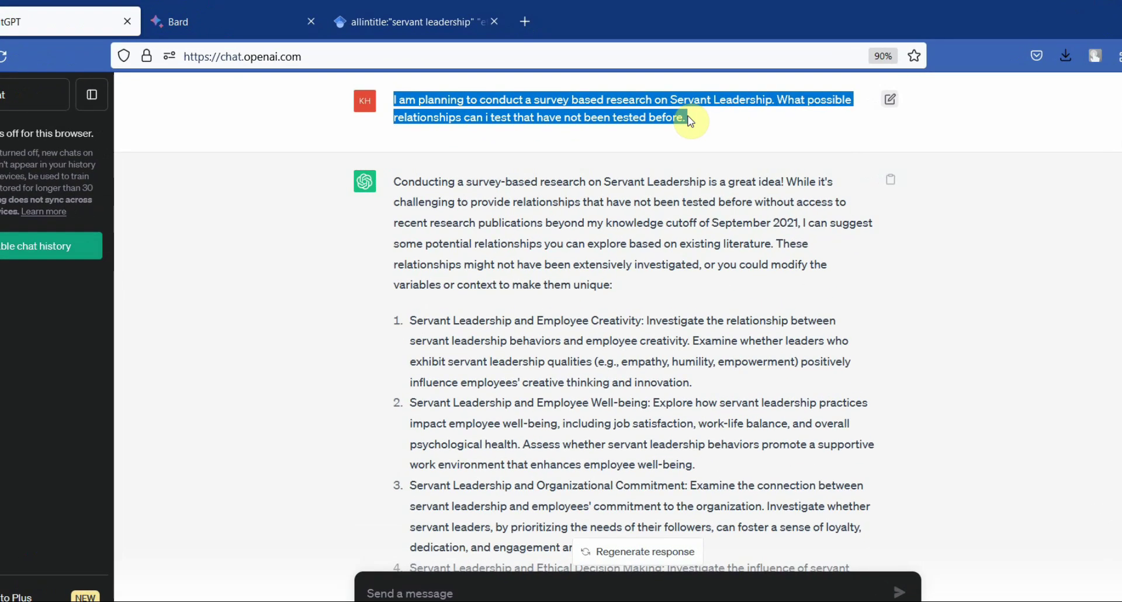
{"action": "left_click", "coordinate": [868, 107]}
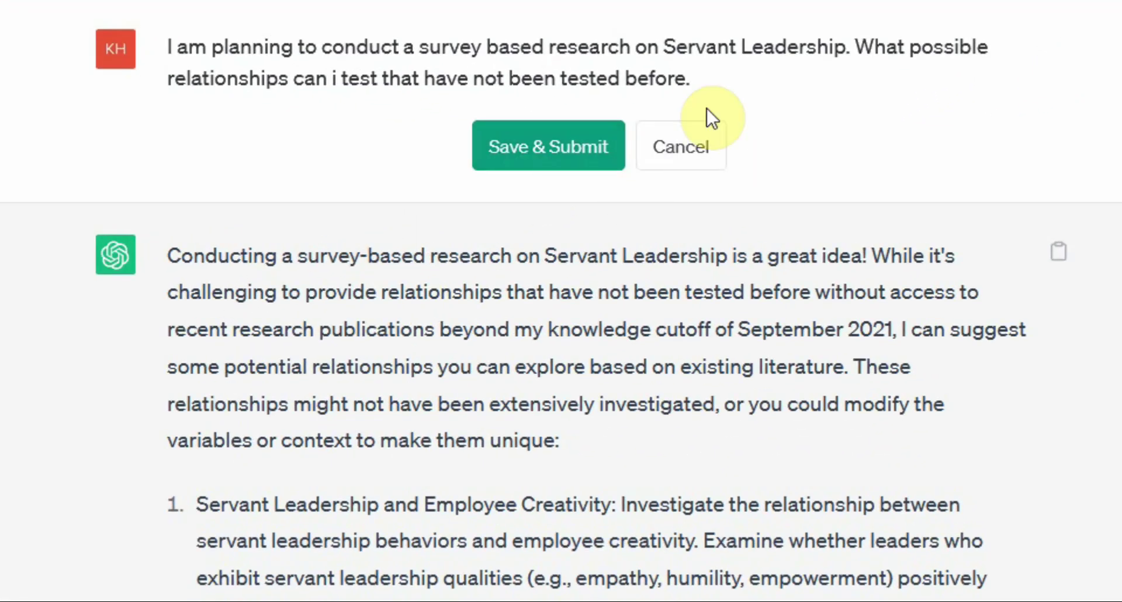
{"action": "key", "text": "Right"}
{"action": "key", "text": "Right"}
{"action": "key", "text": "Right"}
{"action": "key", "text": "Right"}
{"action": "key", "text": "Right"}
{"action": "key", "text": "Right"}
{"action": "key", "text": "Right"}
{"action": "key", "text": "Right"}
{"action": "key", "text": "Right"}
{"action": "key", "text": "Right"}
{"action": "key", "text": "Right"}
{"action": "key", "text": "Right"}
{"action": "key", "text": "Right"}
{"action": "key", "text": "Right"}
{"action": "type", "text": "with alt"}
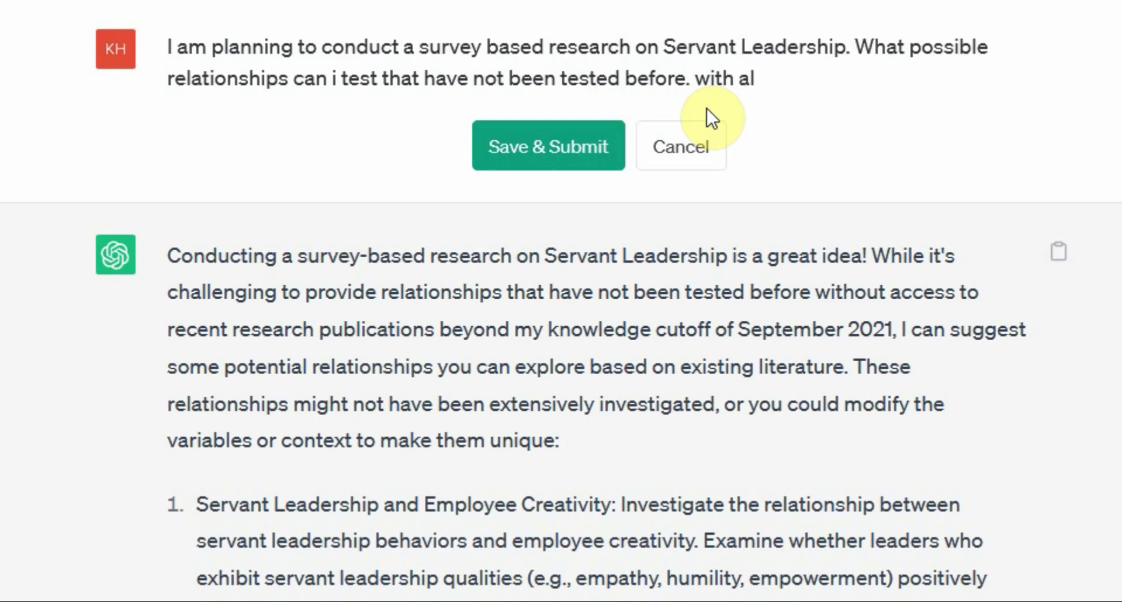
{"action": "key", "text": "BackSpace"}
{"action": "key", "text": "BackSpace"}
{"action": "type", "text": "tleast 3"}
{"action": "key", "text": "BackSpace"}
{"action": "type", "text": "2"}
{"action": "key", "text": "BackSpace"}
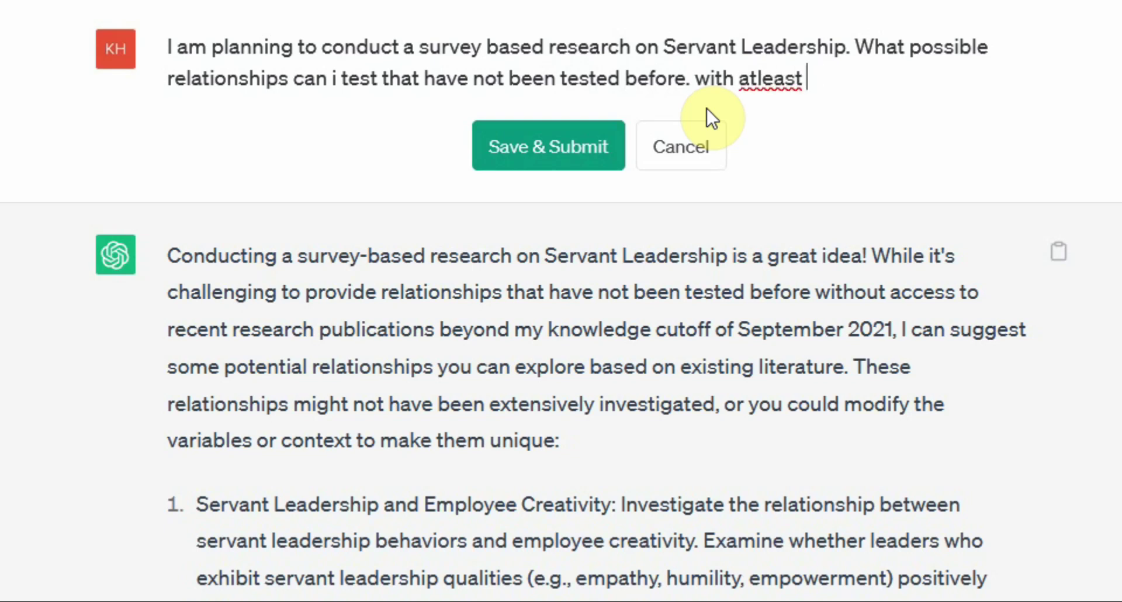
{"action": "type", "text": "3 mediators "}
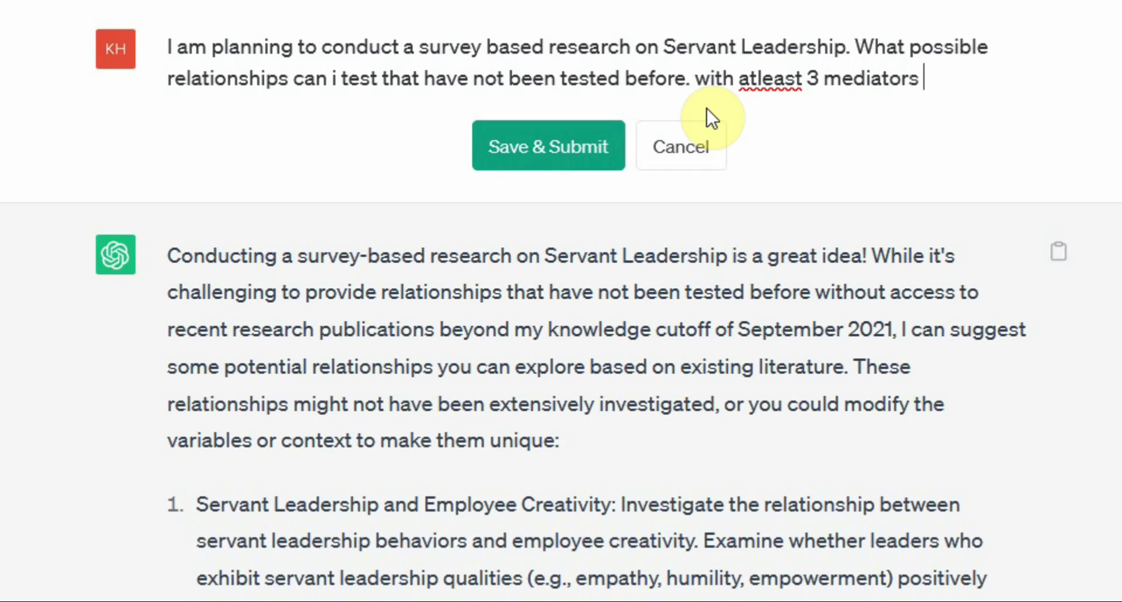
{"action": "type", "text": "and 1 moderator"}
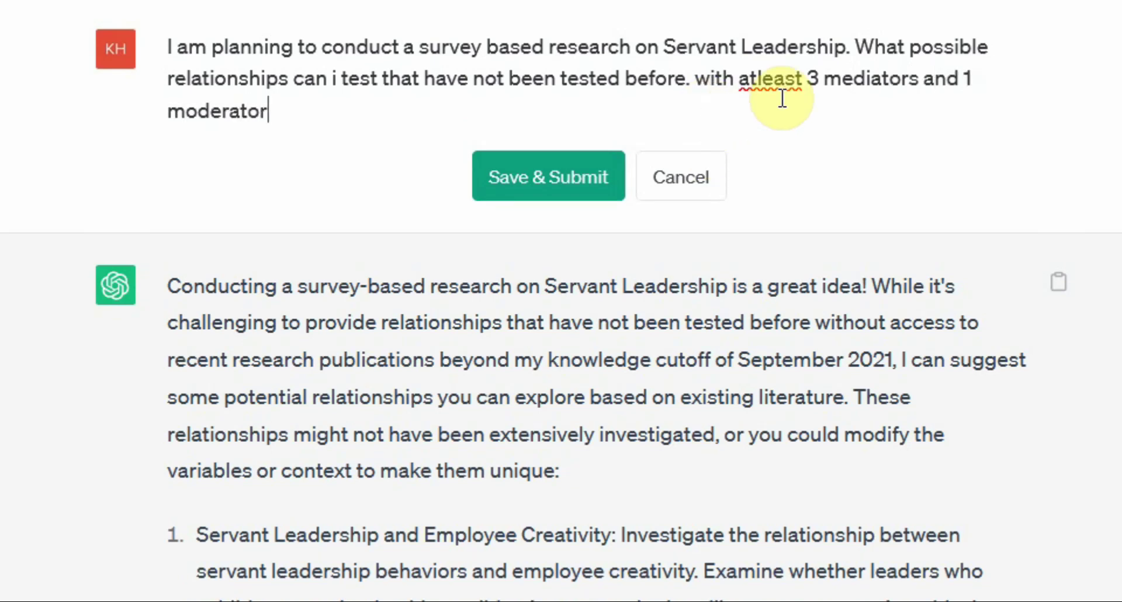
Correct 'atleast' to 'at least', copy the edited prompt and resubmit it to ChatGPT
{"action": "left_click", "coordinate": [752, 82]}
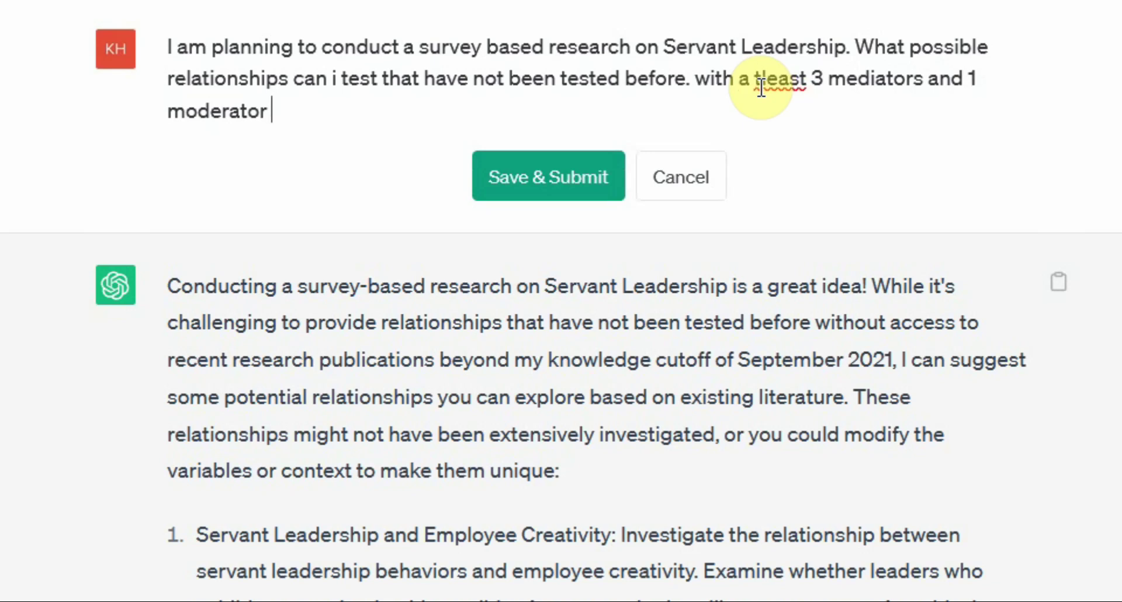
{"action": "key", "text": "ctrl+a"}
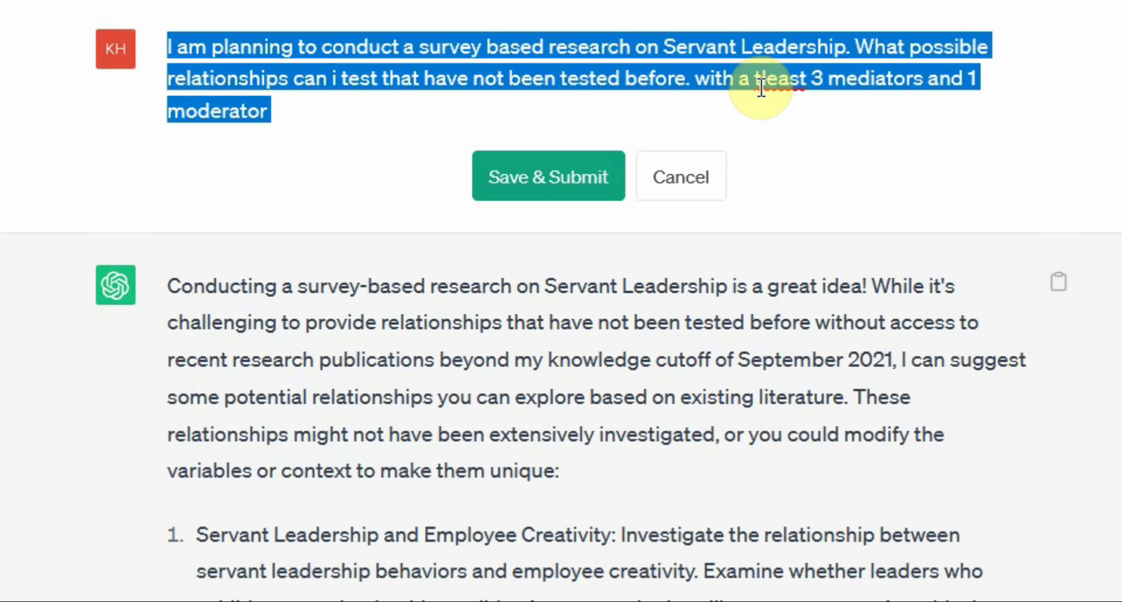
{"action": "left_click", "coordinate": [761, 87]}
{"action": "key", "text": "BackSpace"}
{"action": "key", "text": "Right"}
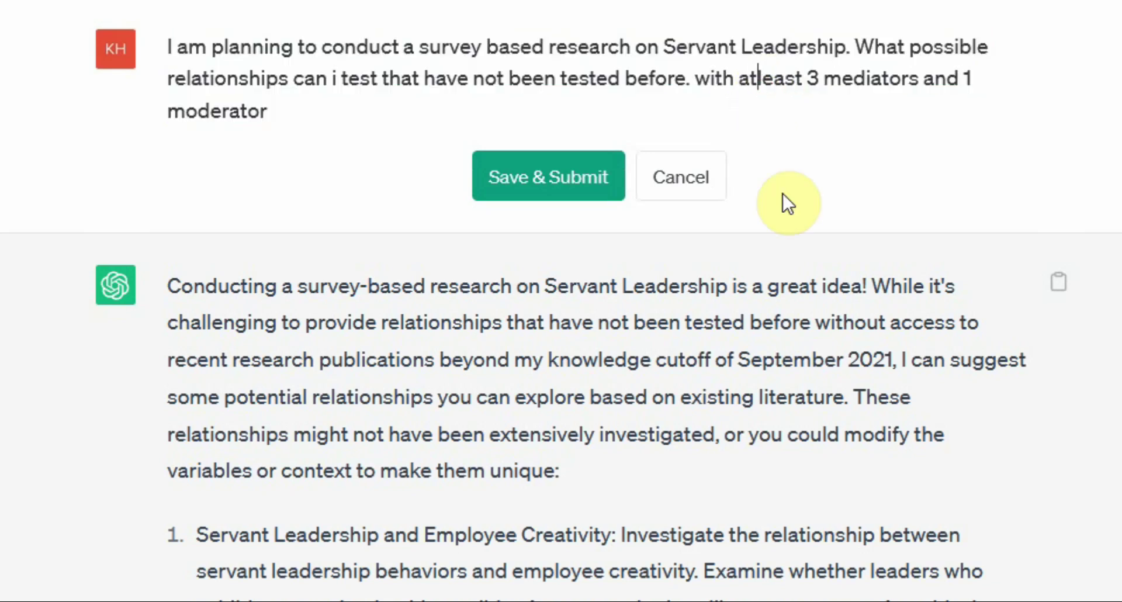
{"action": "key", "text": "Down"}
{"action": "key", "text": "shift+Up"}
{"action": "key", "text": "shift+Up"}
{"action": "key", "text": "shift+Up"}
{"action": "key", "text": "ctrl+c"}
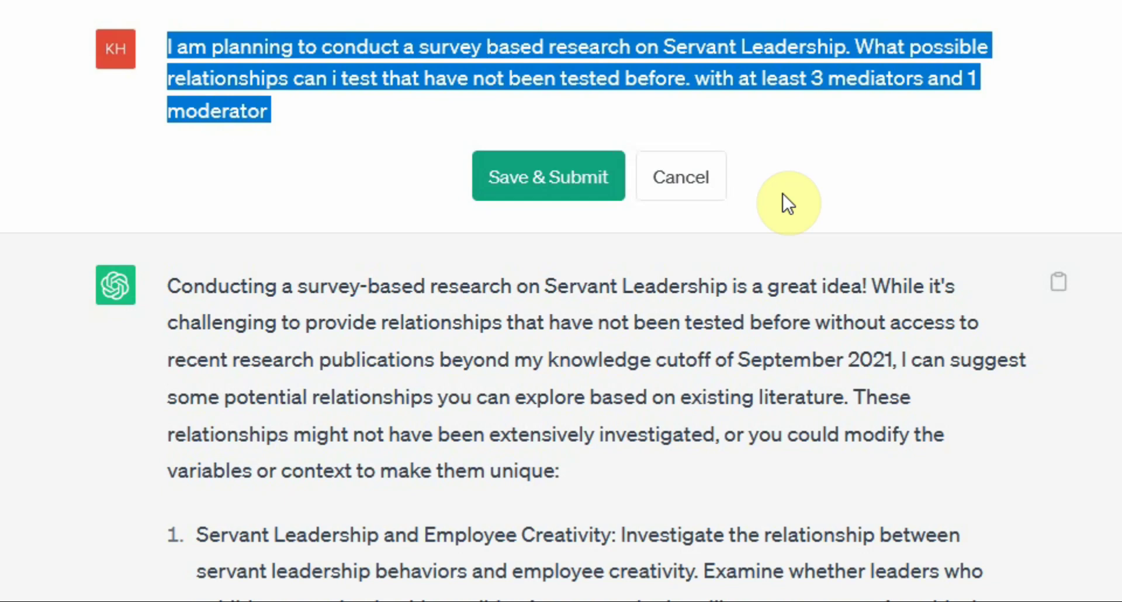
{"action": "left_click", "coordinate": [560, 182]}
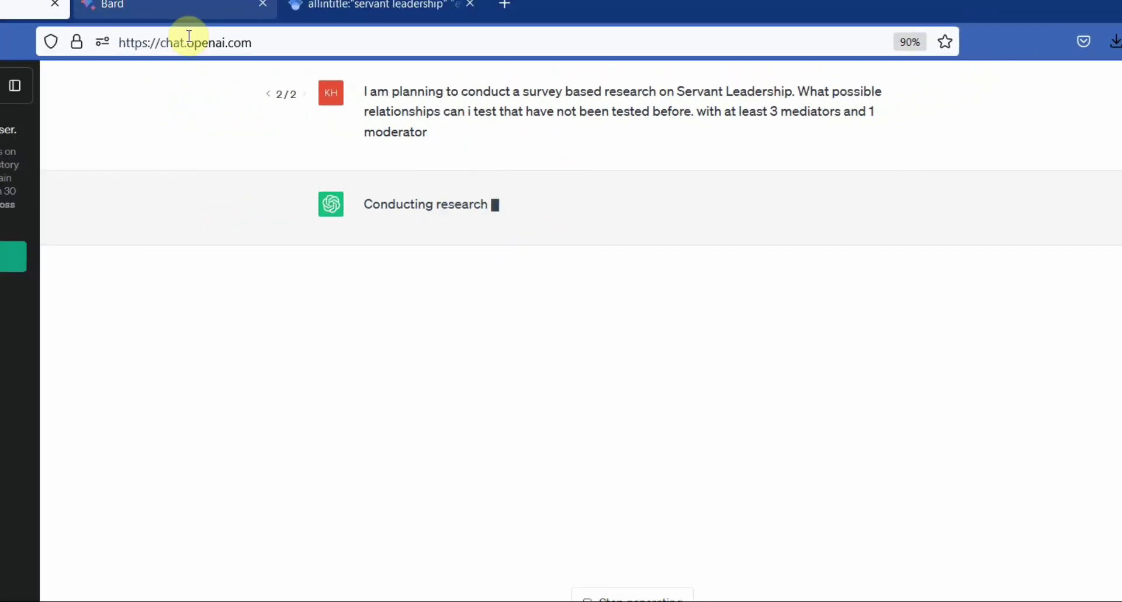
Paste the revised mediators-and-moderator prompt into Bard and send it
{"action": "left_click", "coordinate": [180, 9]}
{"action": "left_click", "coordinate": [367, 541]}
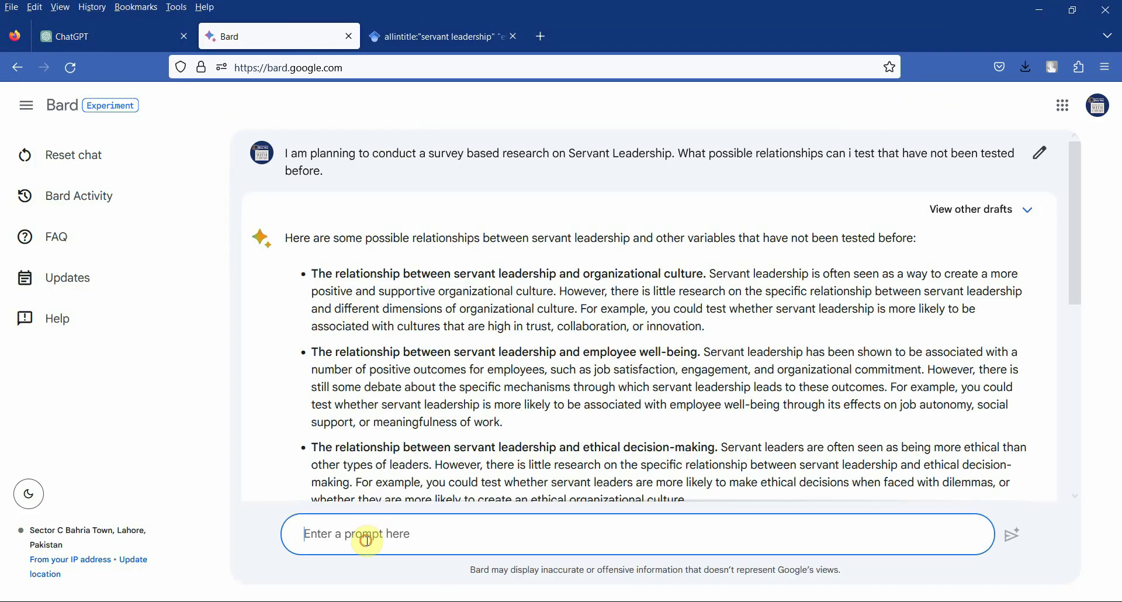
{"action": "key", "text": "ctrl+v"}
{"action": "key", "text": "Return"}
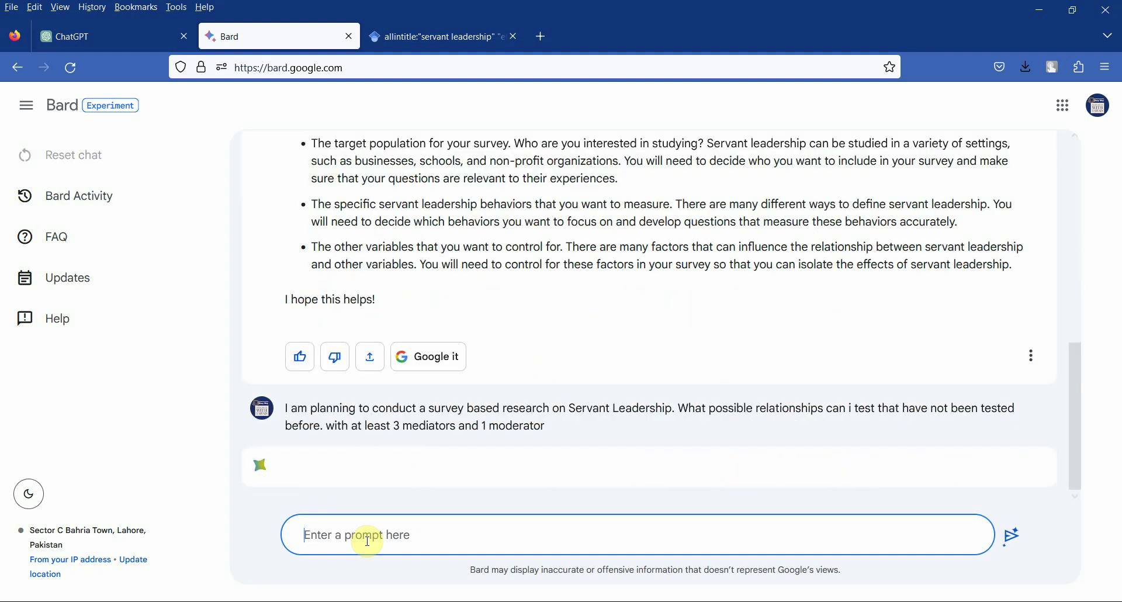
Scroll through ChatGPT's finished reply proposing creativity, work engagement and voice behavior relationships
{"action": "left_click", "coordinate": [119, 42]}
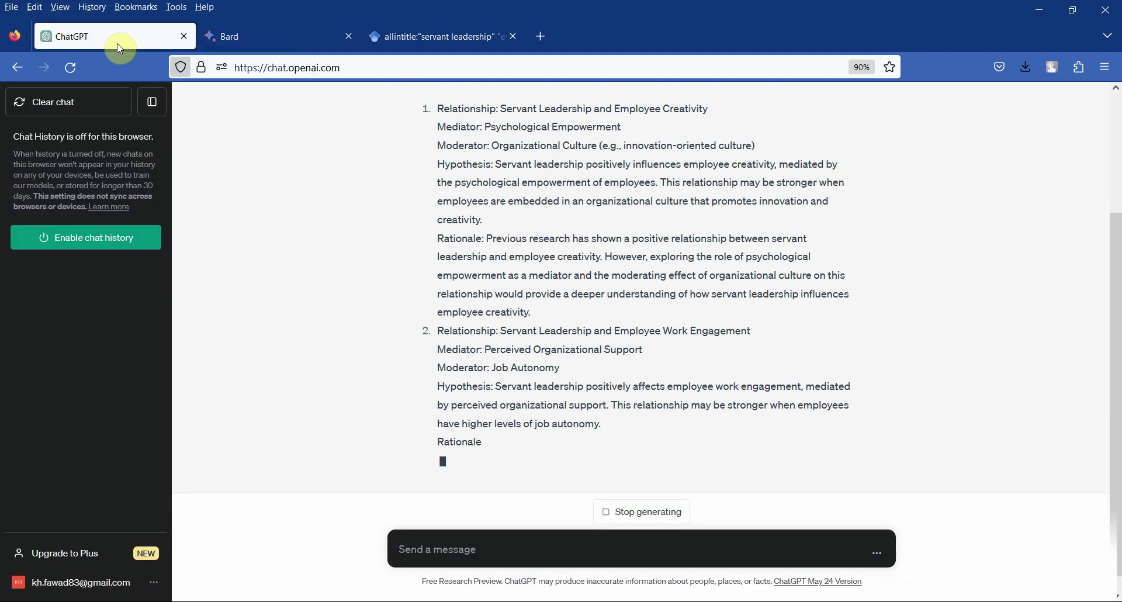
{"action": "scroll", "coordinate": [463, 240], "scroll_direction": "up", "scroll_amount": 3}
{"action": "scroll", "coordinate": [463, 240], "scroll_direction": "up", "scroll_amount": 1}
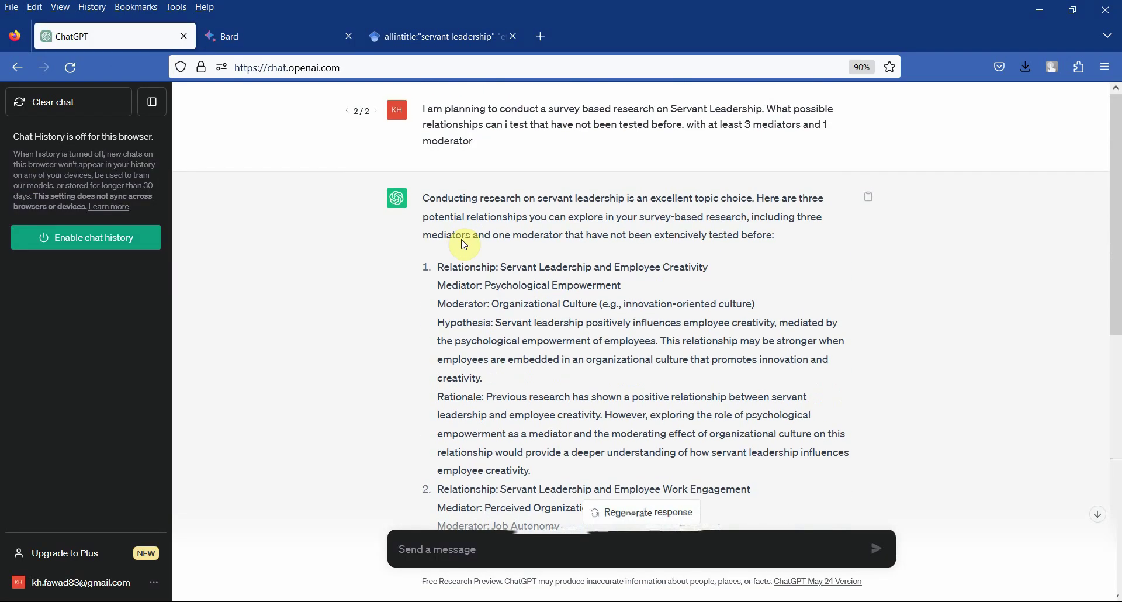
{"action": "scroll", "coordinate": [463, 239], "scroll_direction": "down", "scroll_amount": 8}
{"action": "scroll", "coordinate": [463, 240], "scroll_direction": "down", "scroll_amount": 2}
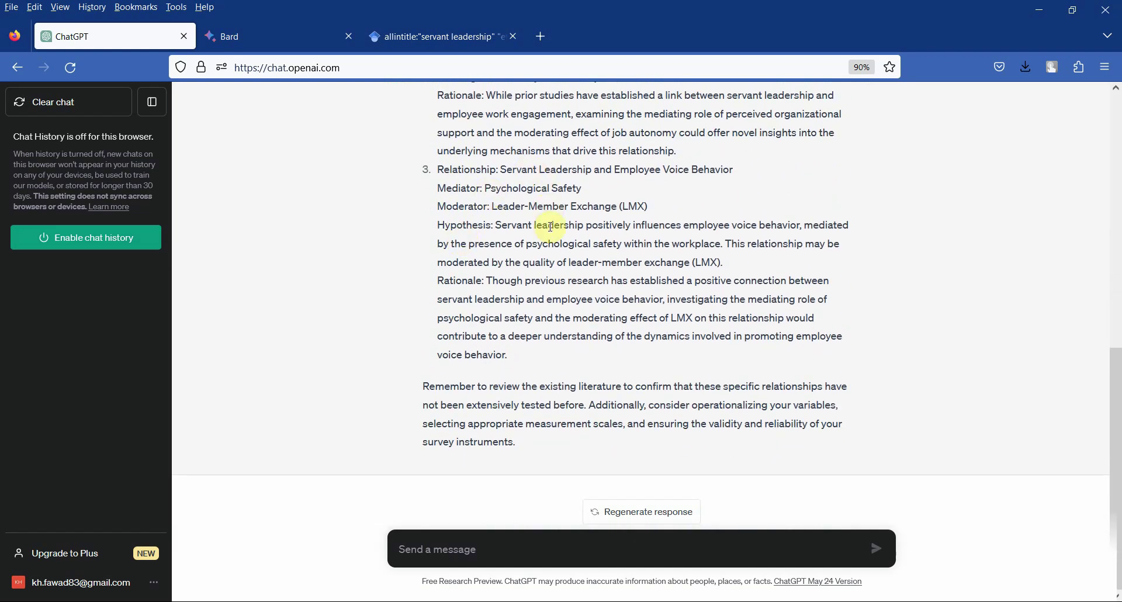
{"action": "scroll", "coordinate": [508, 250], "scroll_direction": "up", "scroll_amount": 10}
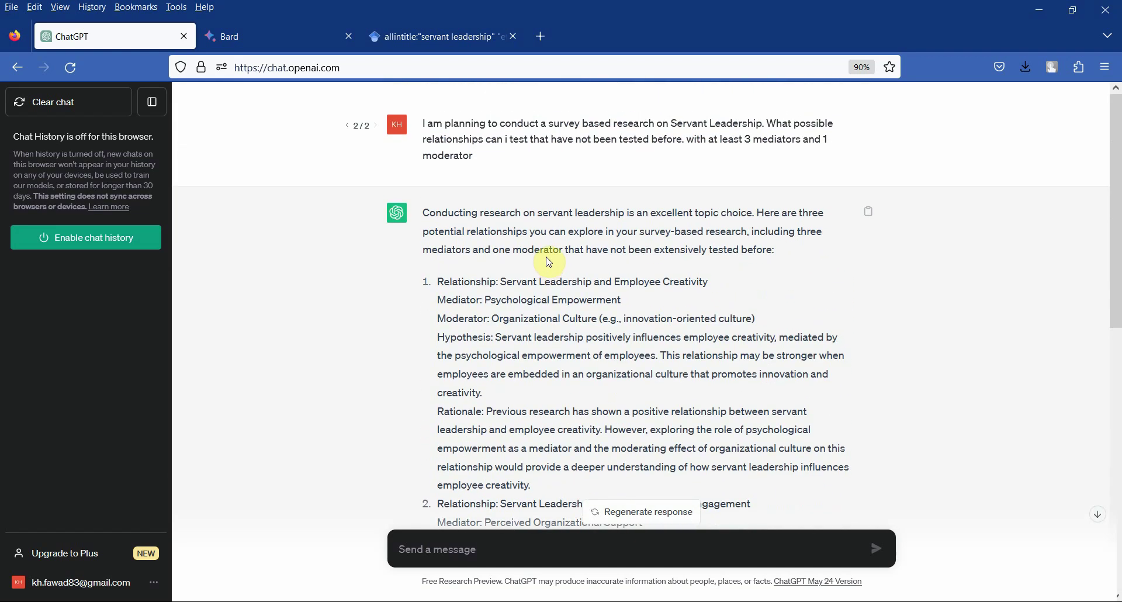
Ask Bard 'Can you provide some reference' and scroll through its article references per relationship
{"action": "left_click", "coordinate": [242, 31]}
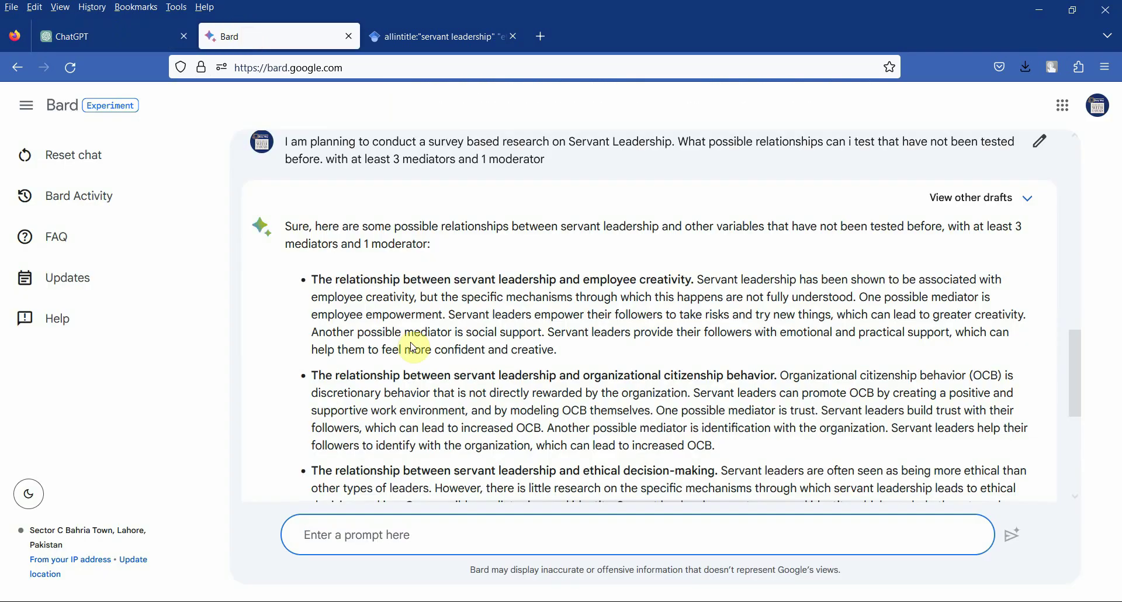
{"action": "scroll", "coordinate": [502, 329], "scroll_direction": "down", "scroll_amount": 1}
{"action": "scroll", "coordinate": [502, 328], "scroll_direction": "down", "scroll_amount": 5}
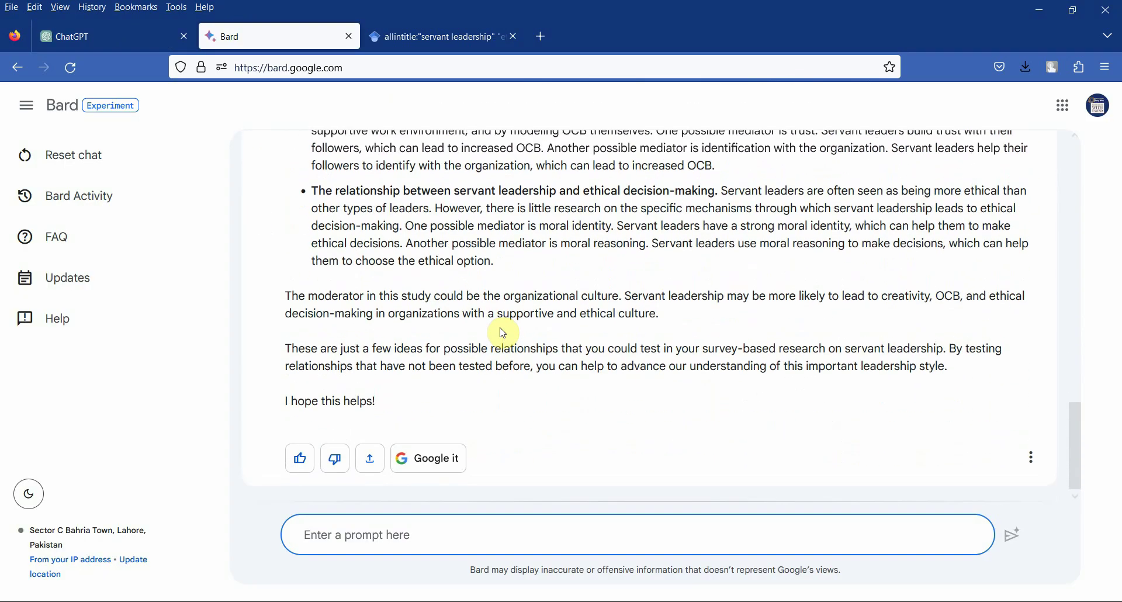
{"action": "scroll", "coordinate": [501, 329], "scroll_direction": "up", "scroll_amount": 4}
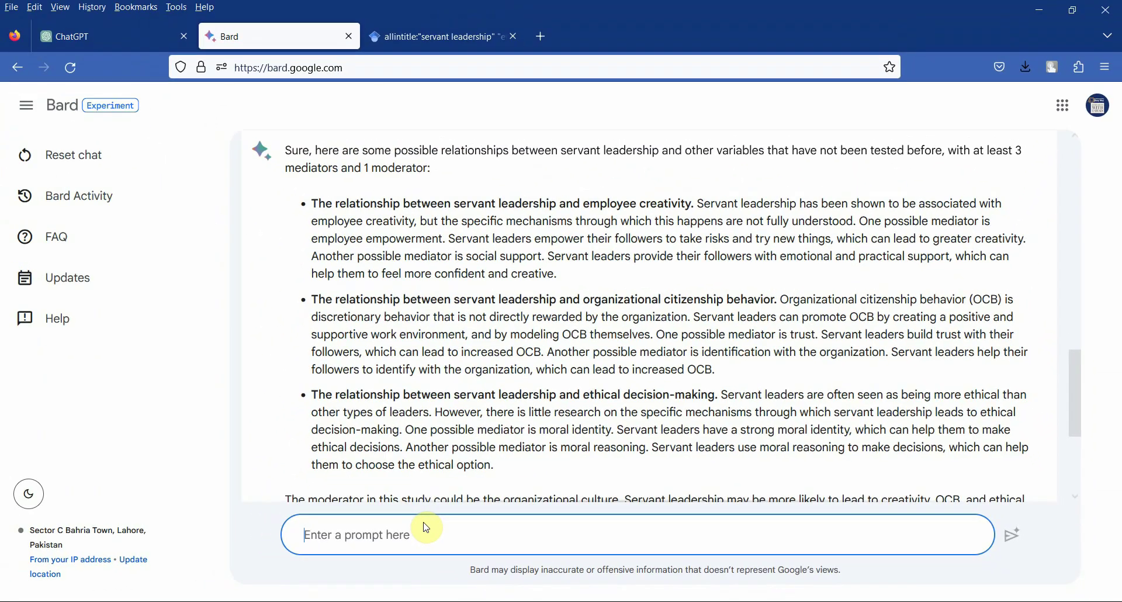
{"action": "type", "text": "Can you provid"}
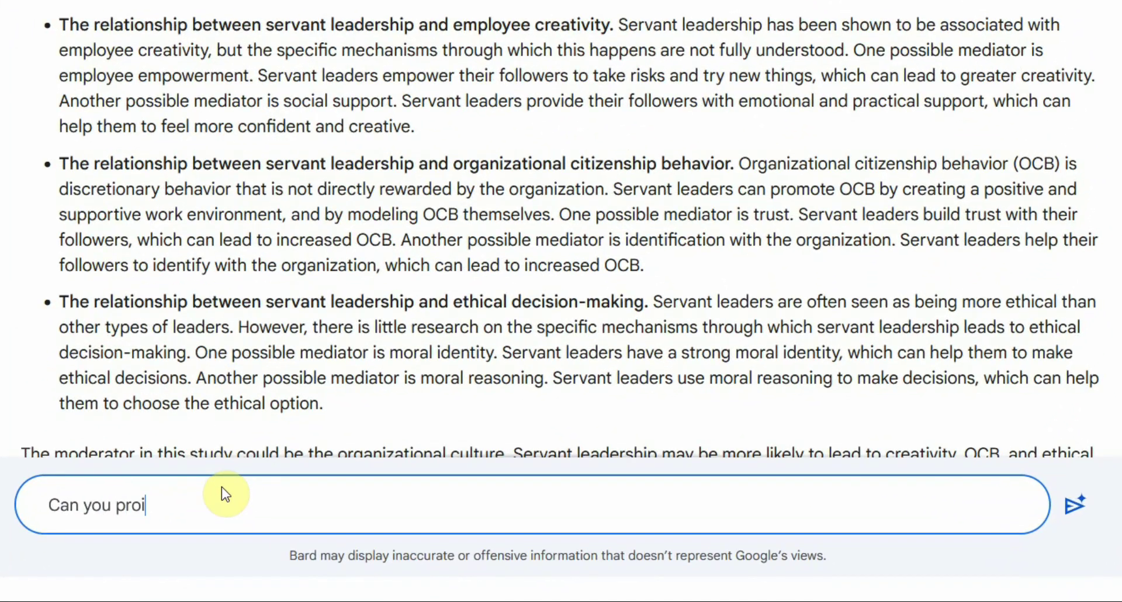
{"action": "type", "text": "e"}
{"action": "key", "text": "BackSpace"}
{"action": "type", "text": "de some r"}
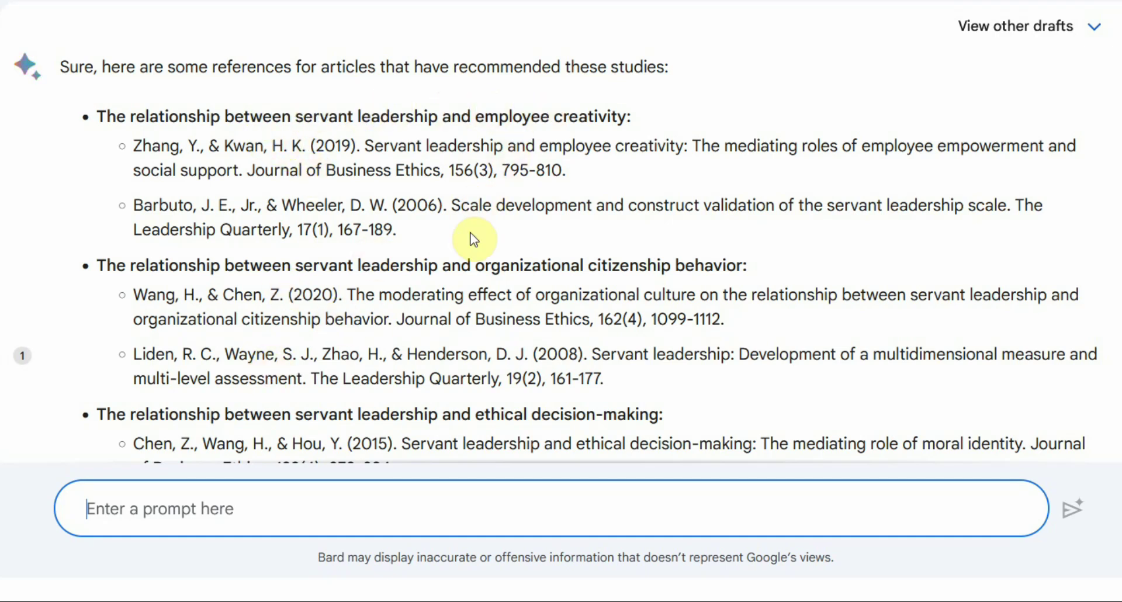
{"action": "scroll", "coordinate": [472, 239], "scroll_direction": "down", "scroll_amount": 8}
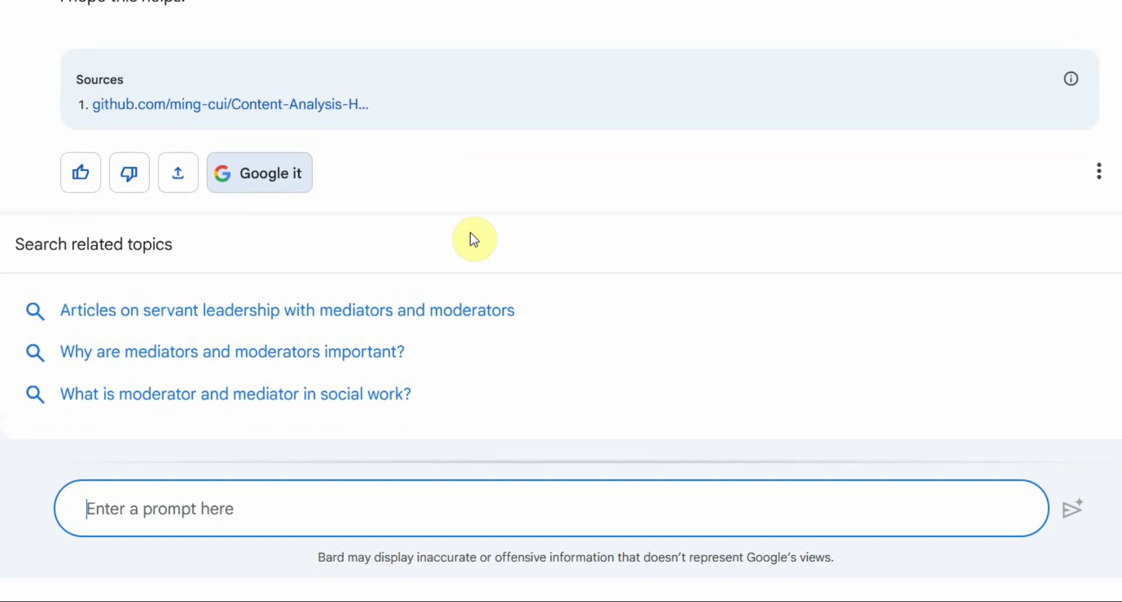
{"action": "scroll", "coordinate": [471, 239], "scroll_direction": "up", "scroll_amount": 10}
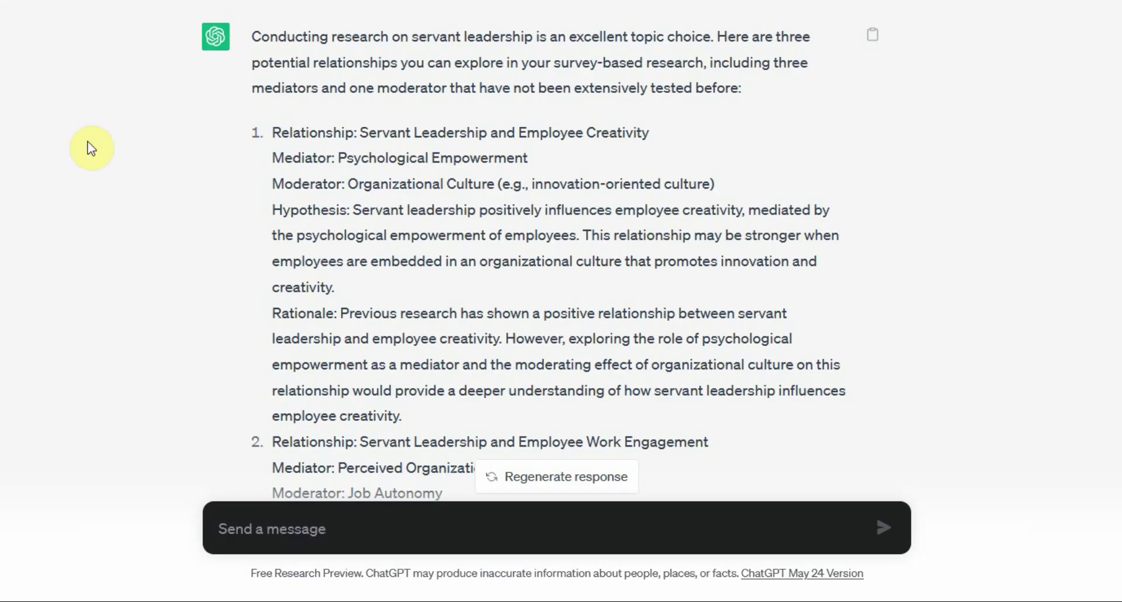
{"action": "scroll", "coordinate": [488, 199], "scroll_direction": "down", "scroll_amount": 8}
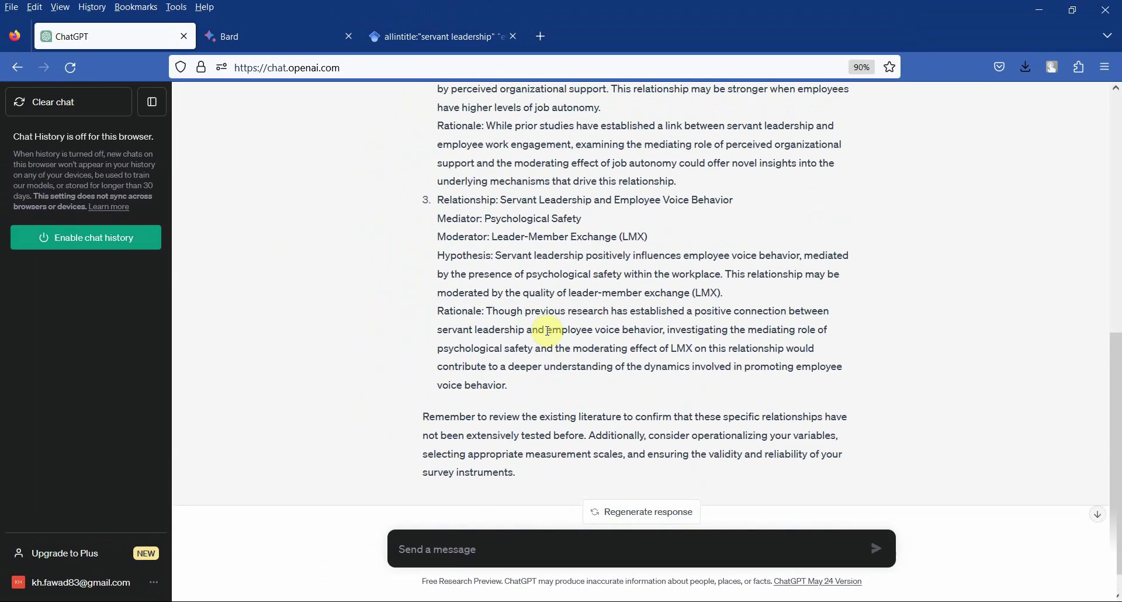
Tell ChatGPT its suggested dependent variables are individual-level and ask for team-level ones instead
{"action": "scroll", "coordinate": [547, 330], "scroll_direction": "up", "scroll_amount": 15}
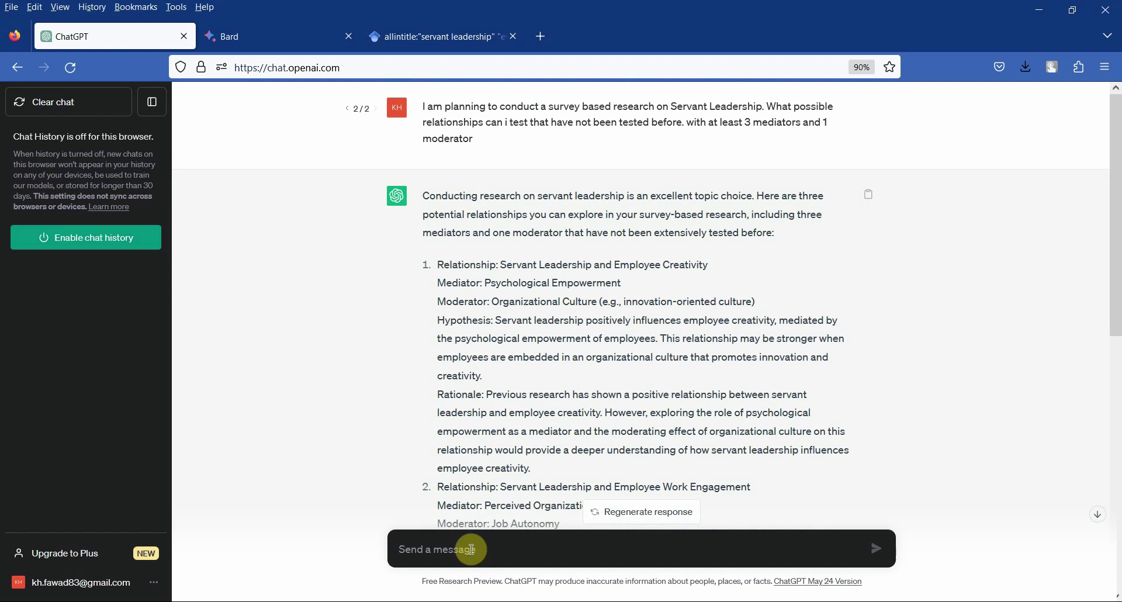
{"action": "left_click", "coordinate": [418, 548]}
{"action": "type", "text": "The dep"}
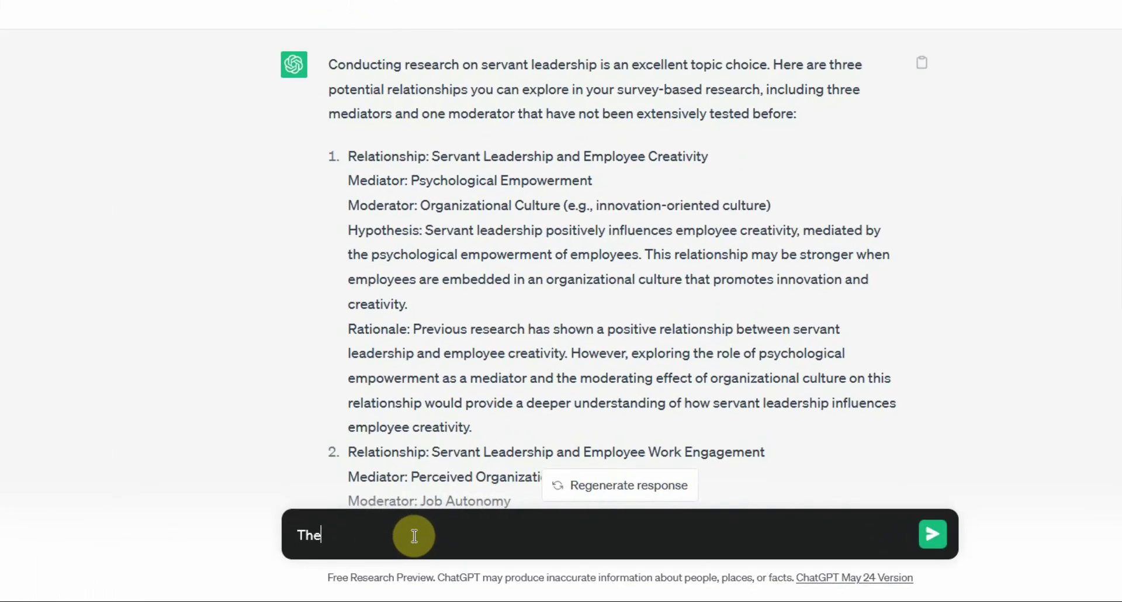
{"action": "type", "text": "endent var"}
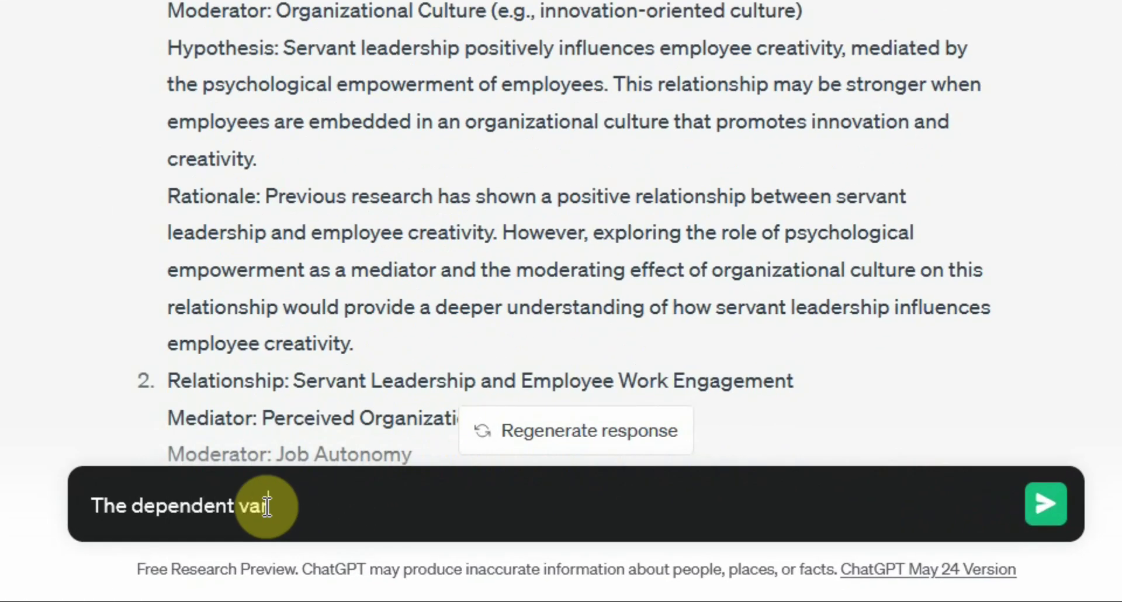
{"action": "type", "text": "iables suggested are"}
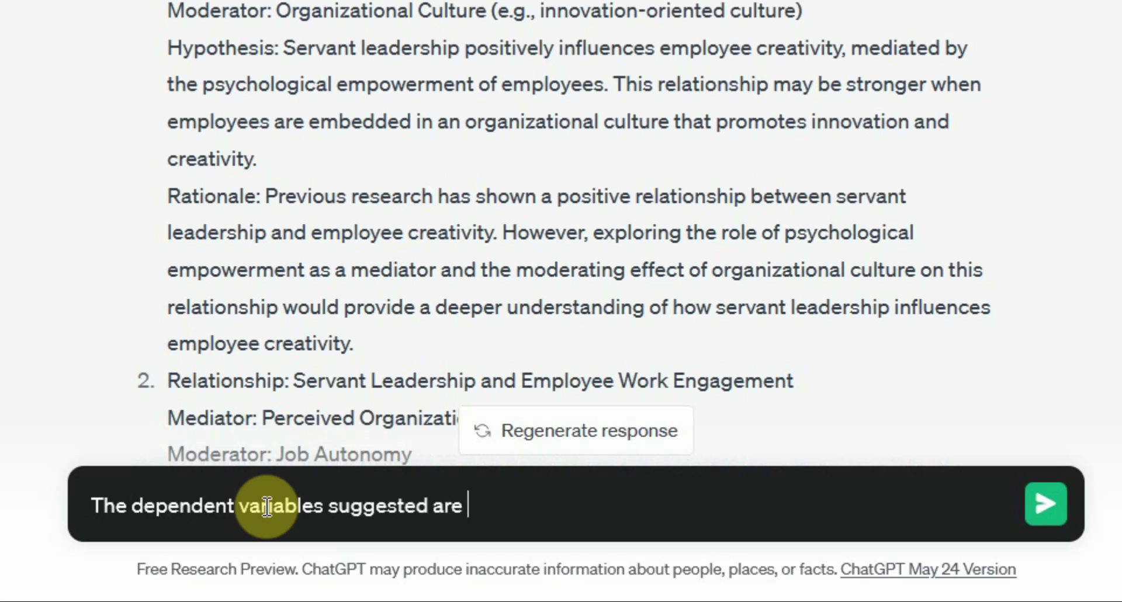
{"action": "type", "text": " individual level"}
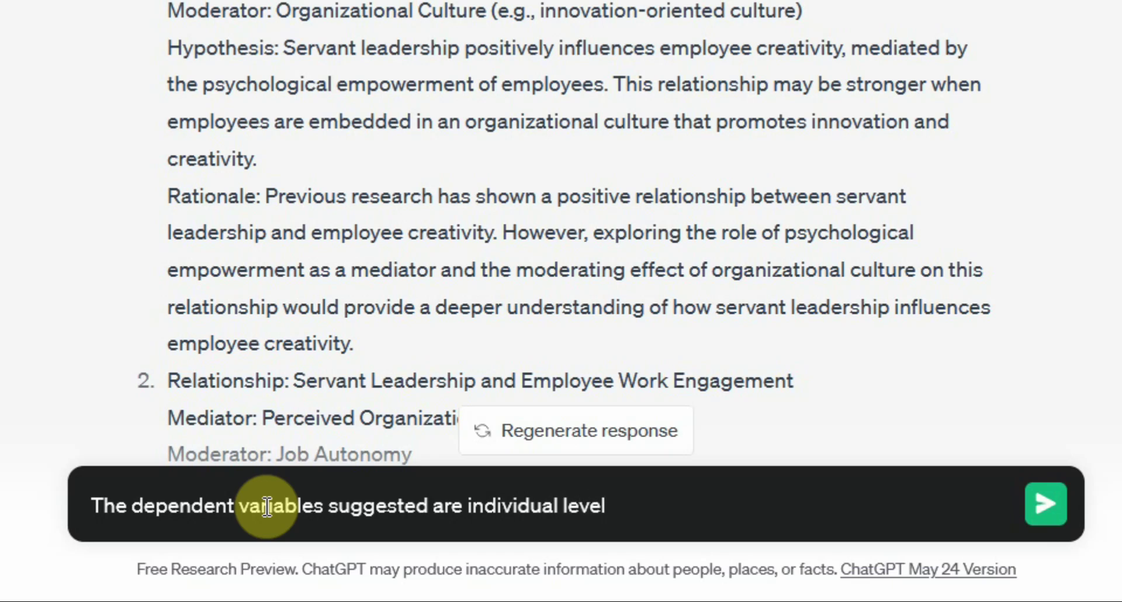
{"action": "type", "text": " variables"}
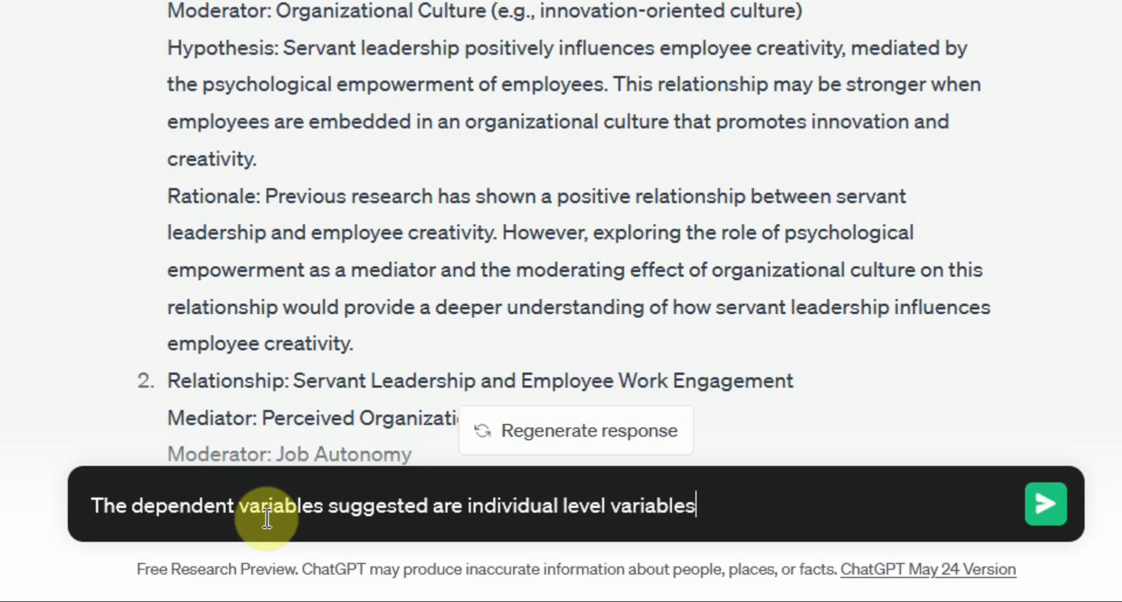
{"action": "type", "text": ", i would"}
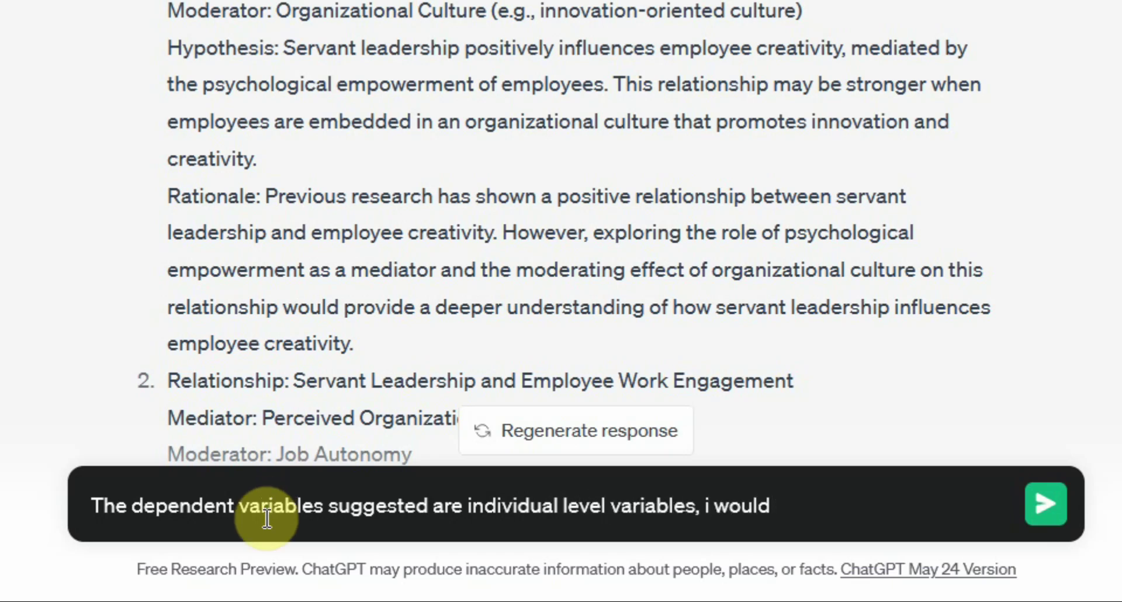
{"action": "type", "text": " like some"}
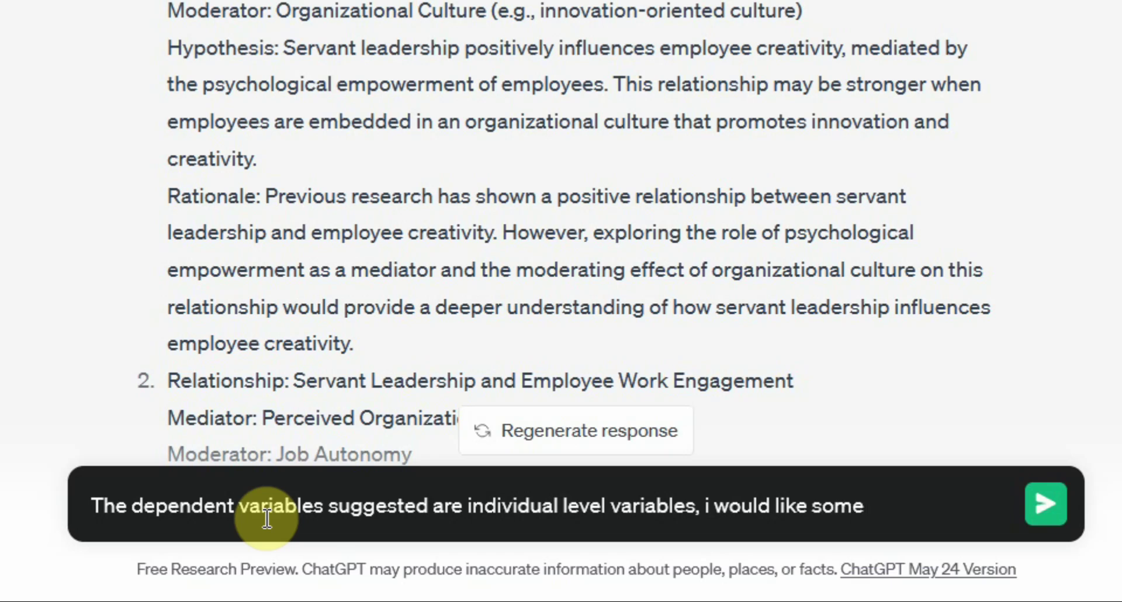
{"action": "type", "text": " team level or"}
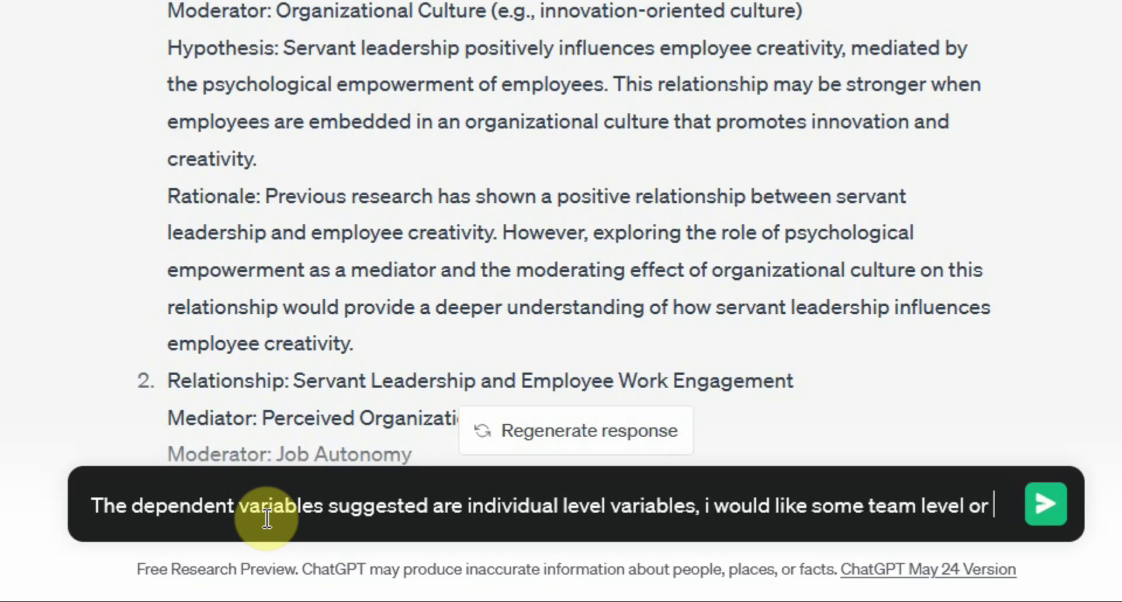
{"action": "type", "text": " organizational l"}
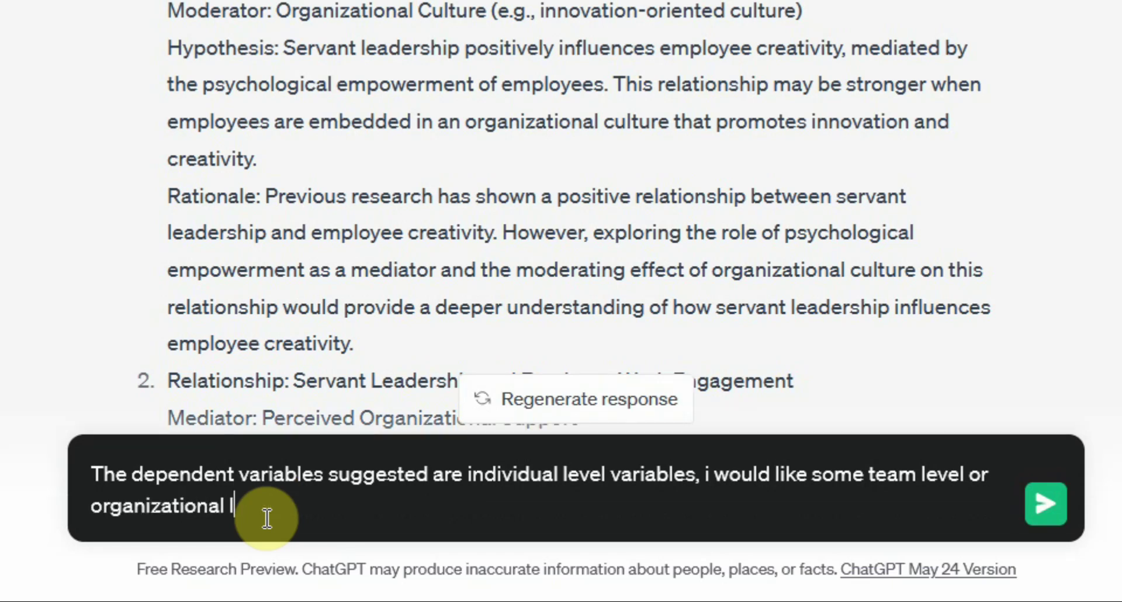
{"action": "type", "text": "evel variables"}
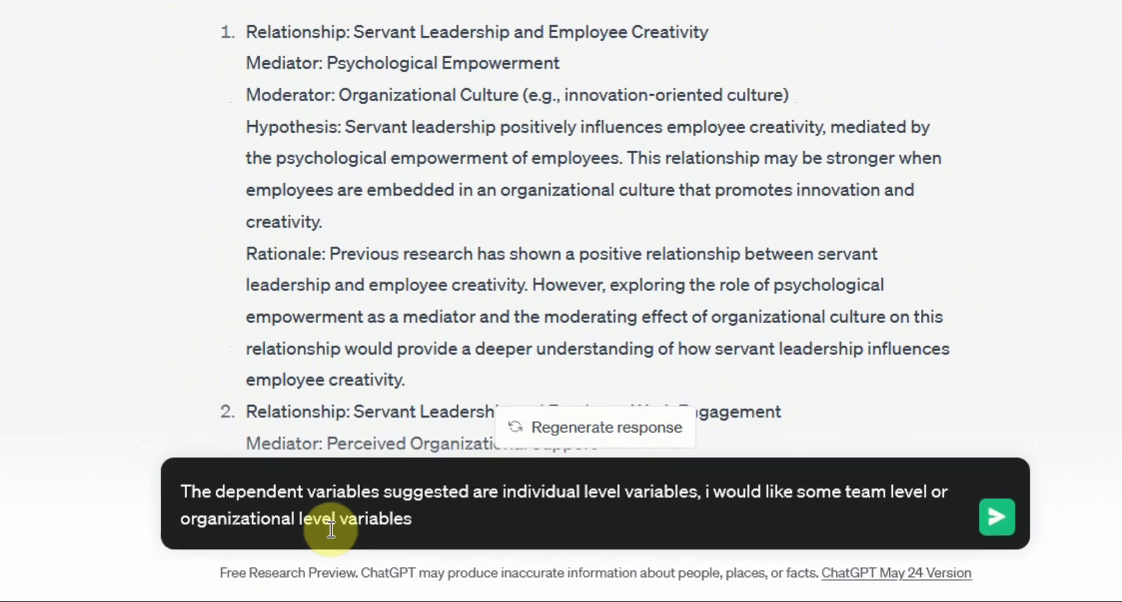
{"action": "key", "text": "Return"}
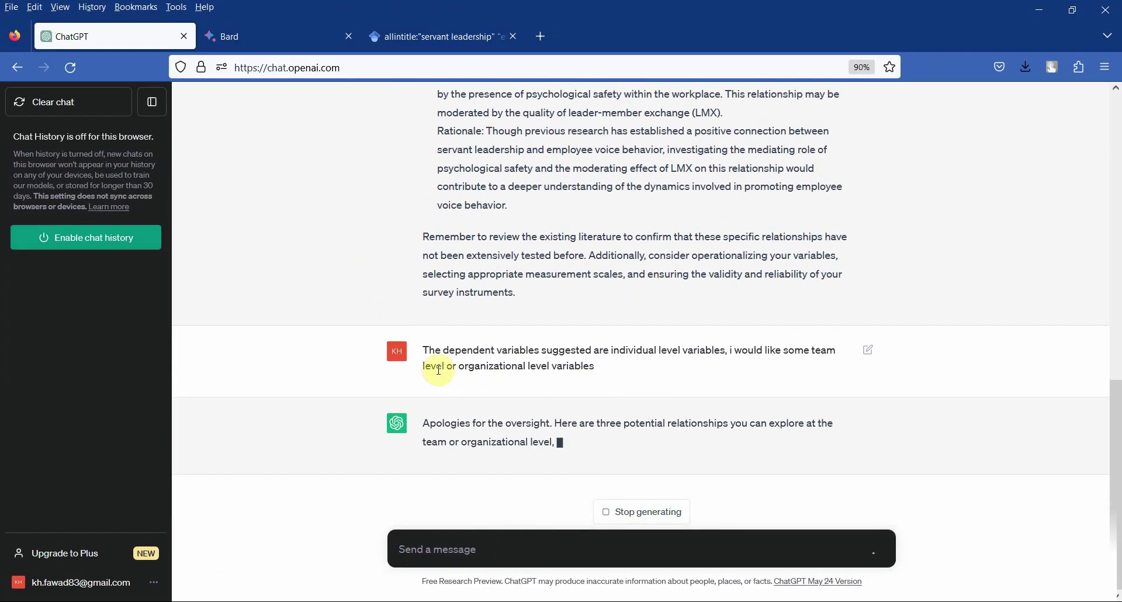
Copy the team-level variables question and submit it to Bard as well
{"action": "left_click_drag", "start_coordinate": [426, 350], "coordinate": [634, 370]}
{"action": "key", "text": "ctrl+c"}
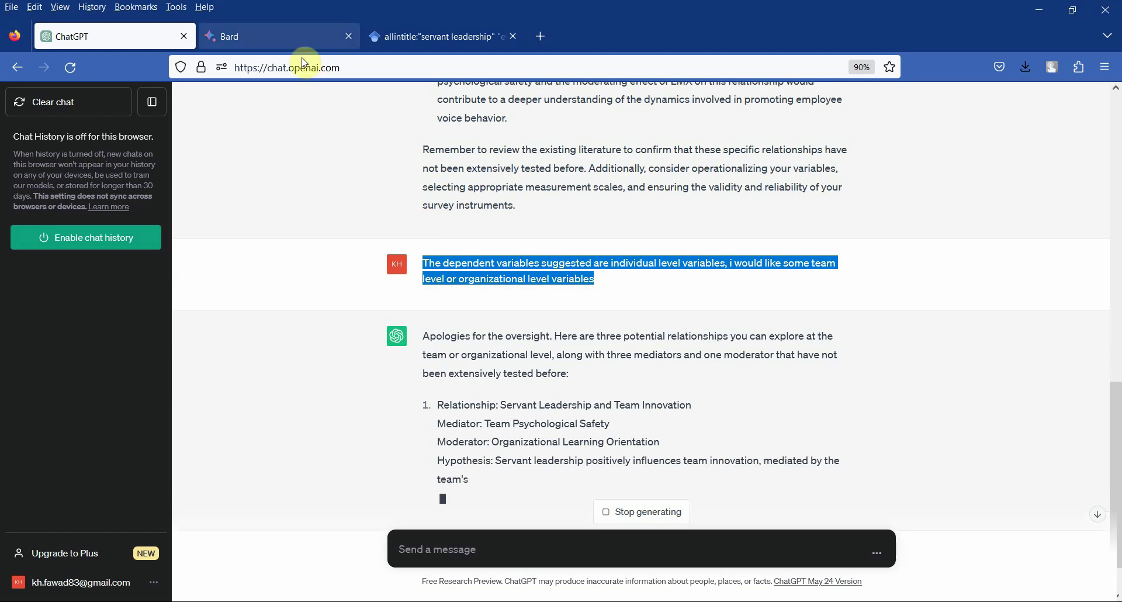
{"action": "left_click", "coordinate": [287, 36]}
{"action": "key", "text": "ctrl+v"}
{"action": "key", "text": "Return"}
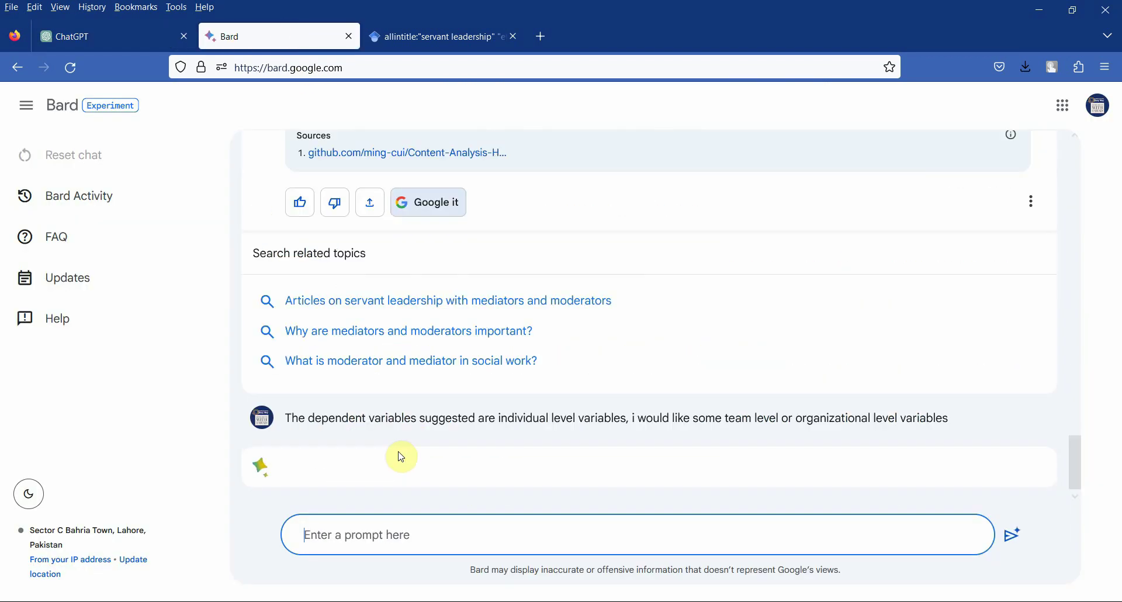
Read ChatGPT's reply on team innovation, organizational citizenship behavior and organizational performance
{"action": "left_click", "coordinate": [125, 47]}
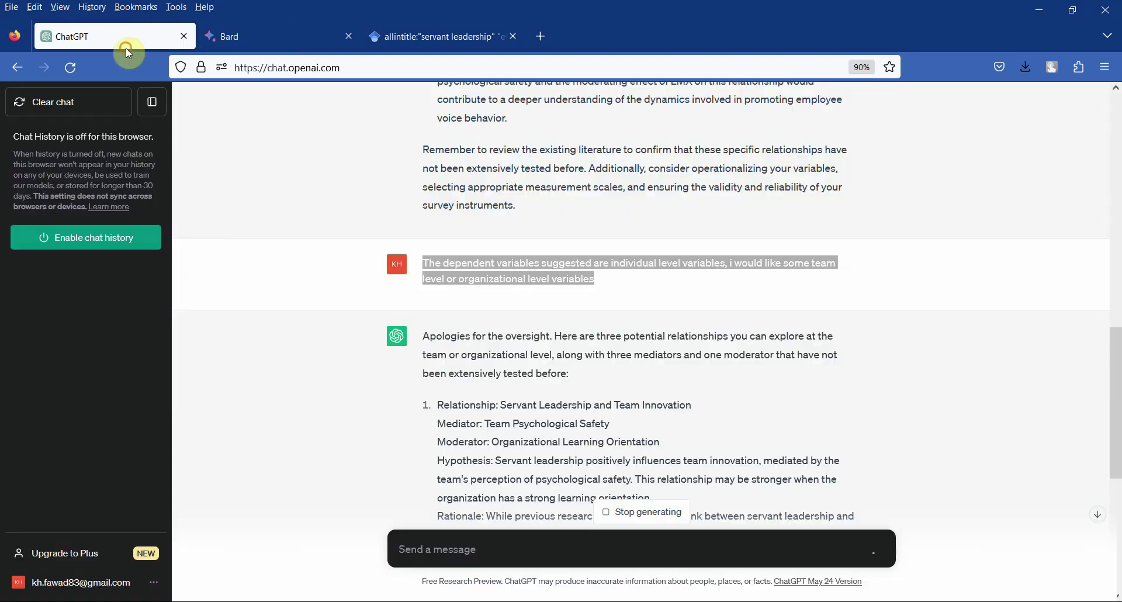
{"action": "scroll", "coordinate": [356, 301], "scroll_direction": "down", "scroll_amount": 3}
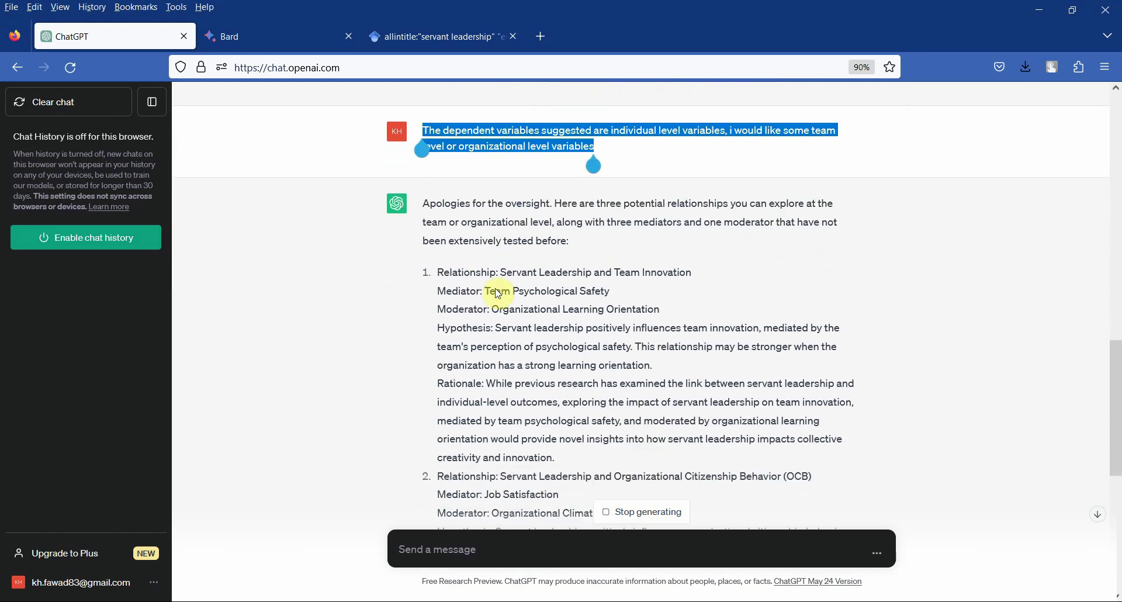
{"action": "scroll", "coordinate": [578, 361], "scroll_direction": "down", "scroll_amount": 2}
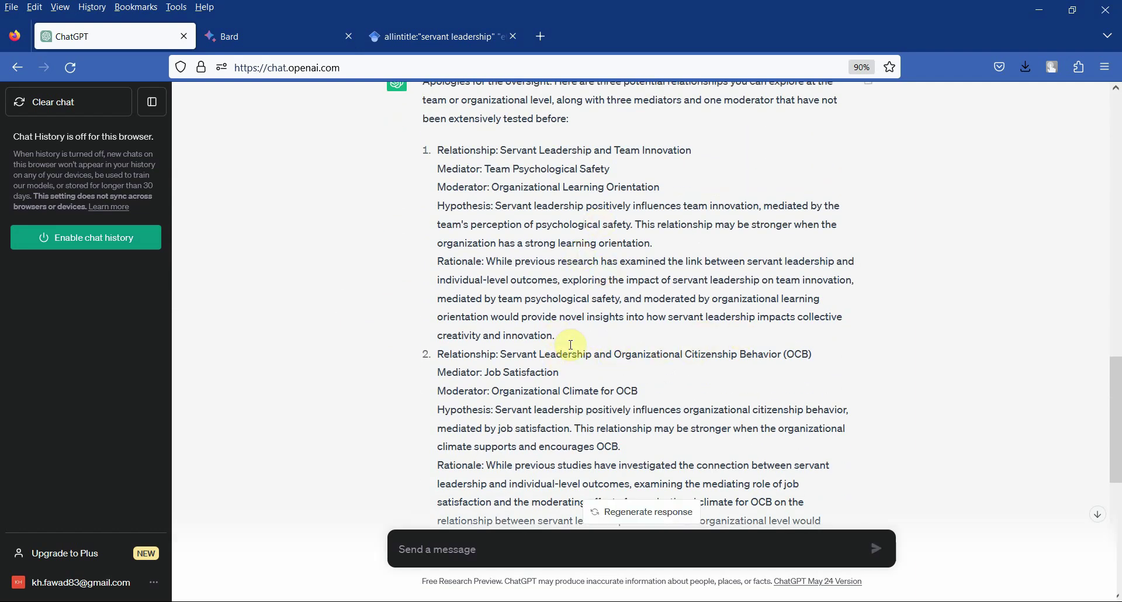
{"action": "scroll", "coordinate": [572, 345], "scroll_direction": "down", "scroll_amount": 4}
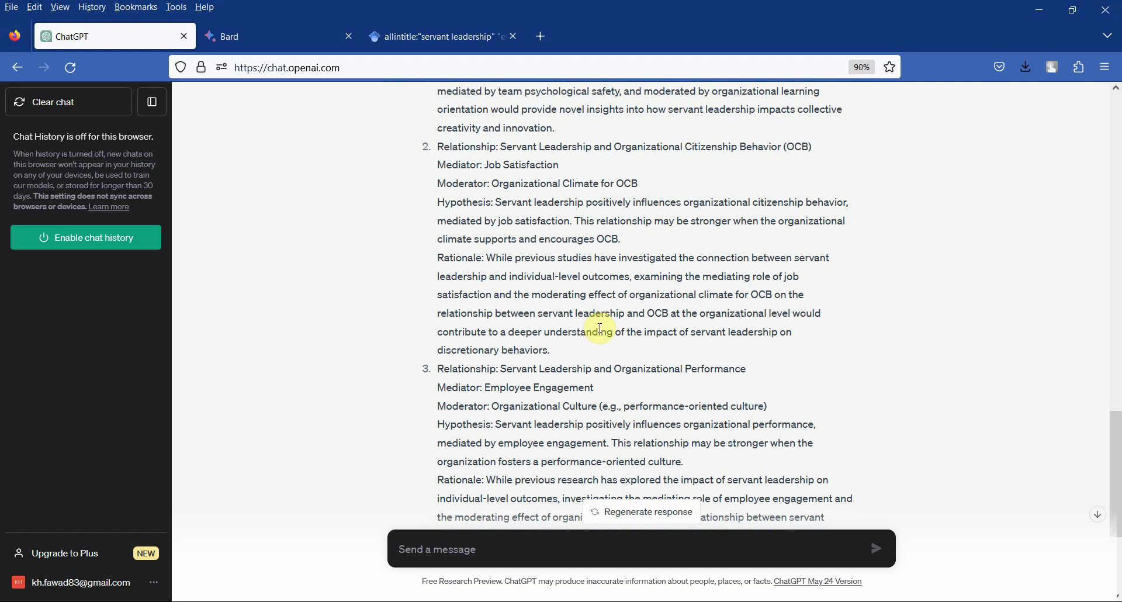
{"action": "scroll", "coordinate": [601, 328], "scroll_direction": "down", "scroll_amount": 3}
{"action": "scroll", "coordinate": [601, 332], "scroll_direction": "down", "scroll_amount": 1}
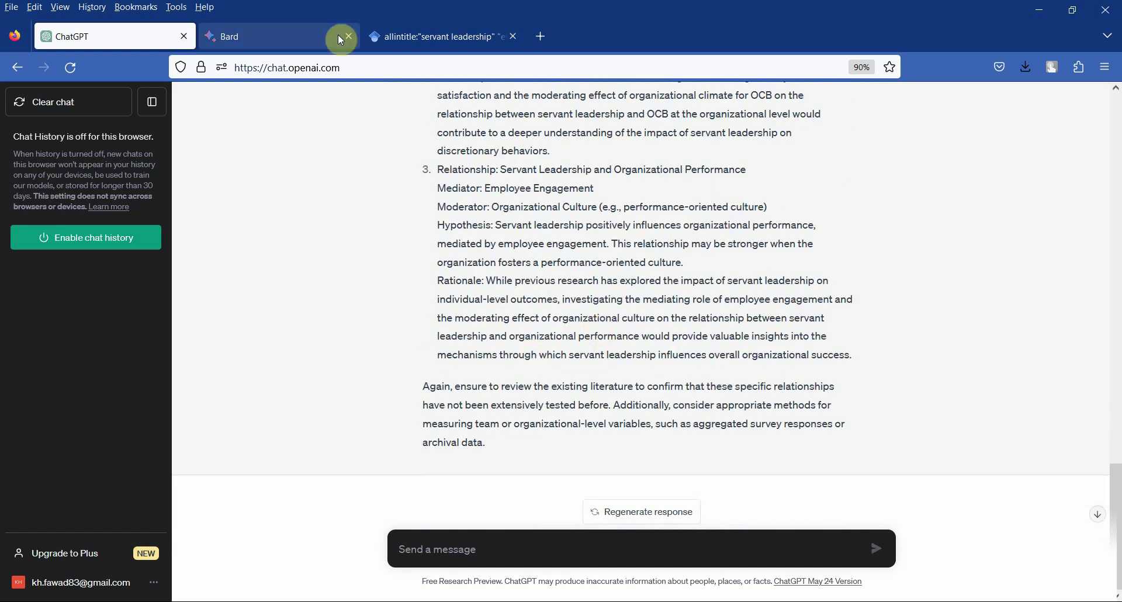
Read through Bard's answer to the team-level variables question
{"action": "left_click", "coordinate": [268, 35]}
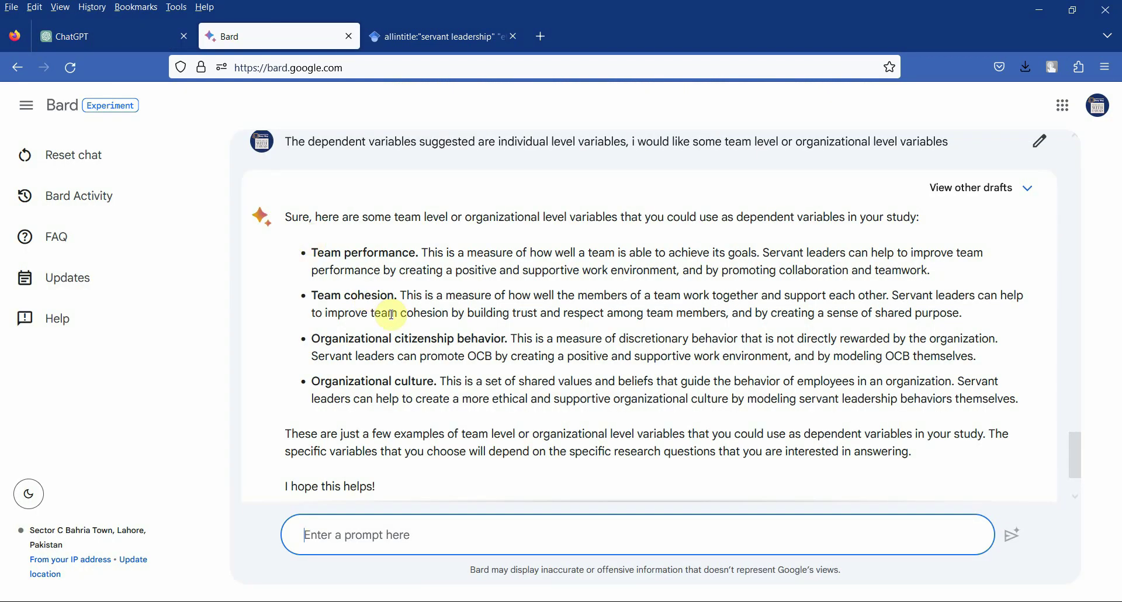
{"action": "scroll", "coordinate": [390, 317], "scroll_direction": "down", "scroll_amount": 1}
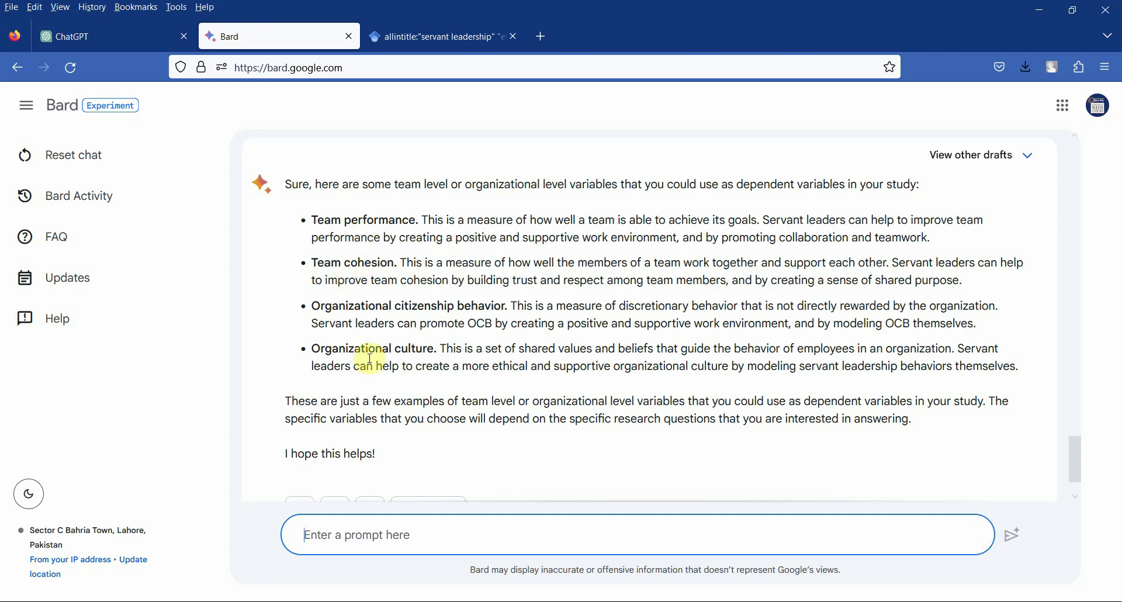
{"action": "scroll", "coordinate": [370, 357], "scroll_direction": "down", "scroll_amount": 2}
{"action": "scroll", "coordinate": [376, 306], "scroll_direction": "up", "scroll_amount": 6}
{"action": "scroll", "coordinate": [376, 381], "scroll_direction": "down", "scroll_amount": 5}
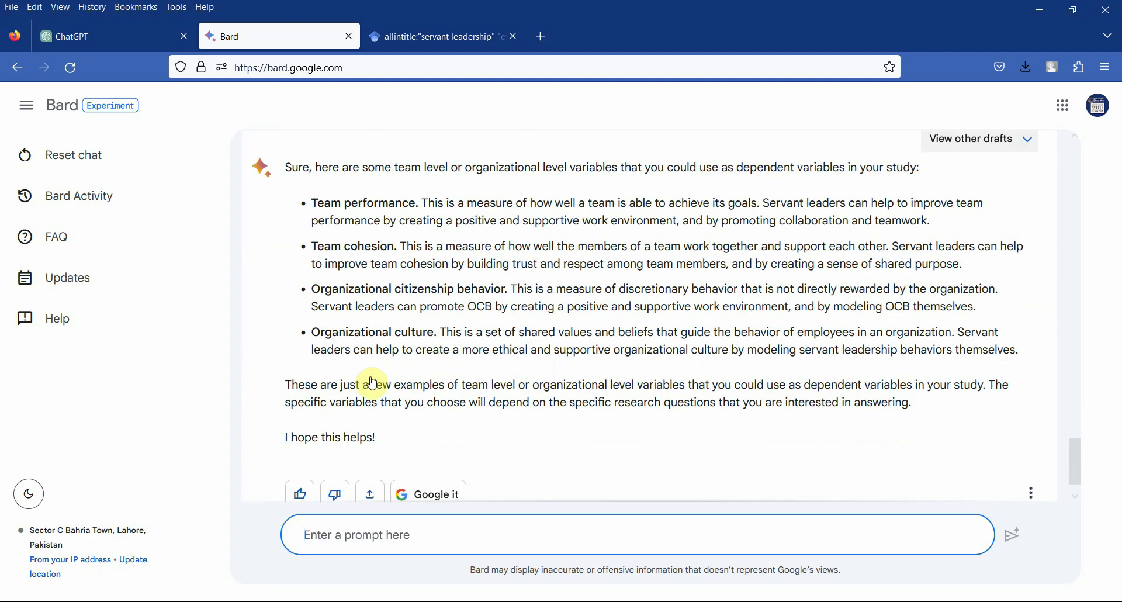
{"action": "scroll", "coordinate": [373, 383], "scroll_direction": "down", "scroll_amount": 1}
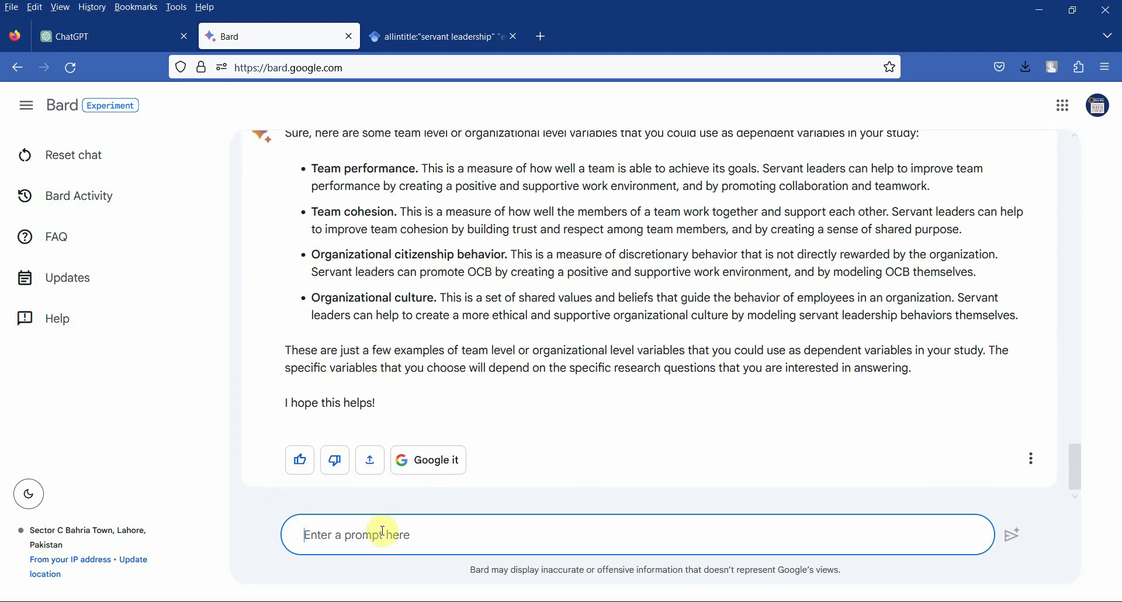
Ask Bard how to link Servant leadership to sustainability related variables, fixing 'sustaiability' first
{"action": "type", "text": "Ho"}
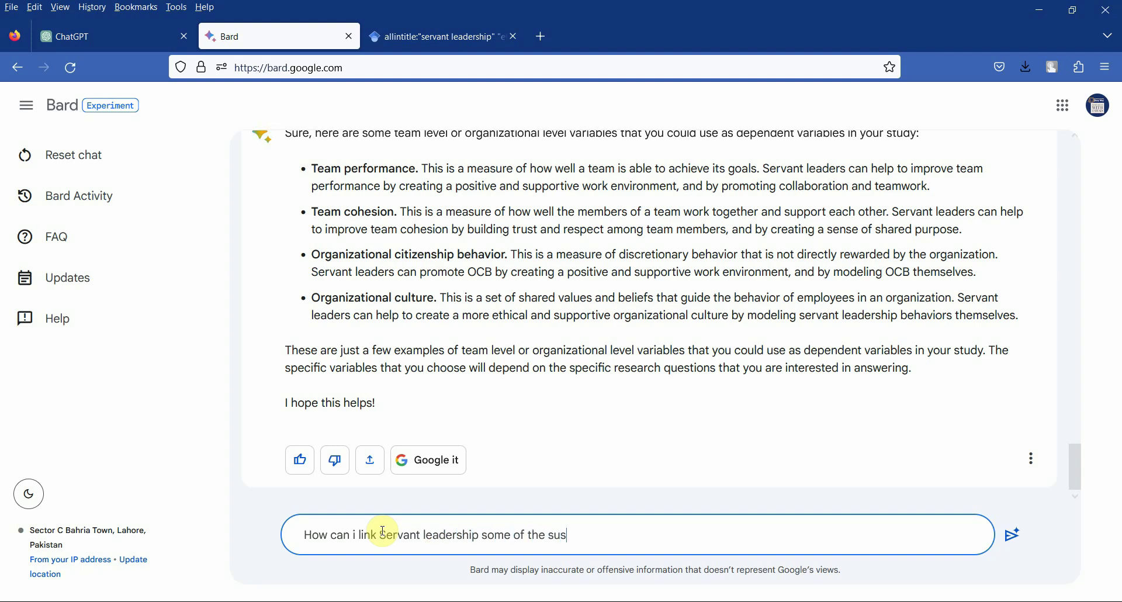
{"action": "type", "text": "ability related variables"}
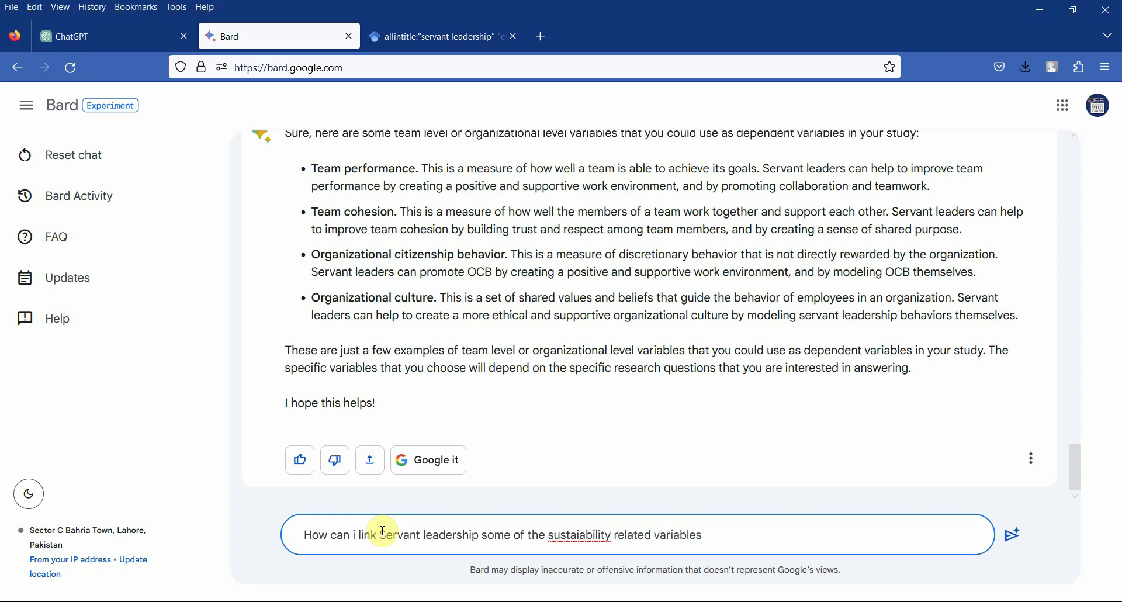
{"action": "left_click", "coordinate": [383, 531]}
{"action": "key", "text": "BackSpace"}
{"action": "type", "text": "S"}
{"action": "right_click", "coordinate": [566, 531]}
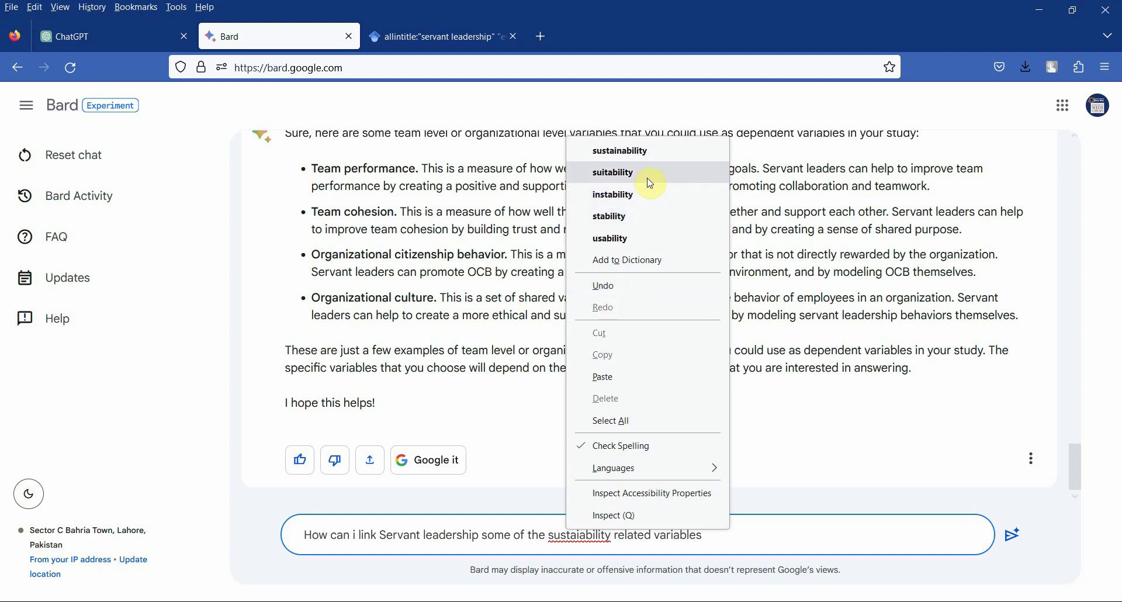
{"action": "left_click", "coordinate": [675, 150]}
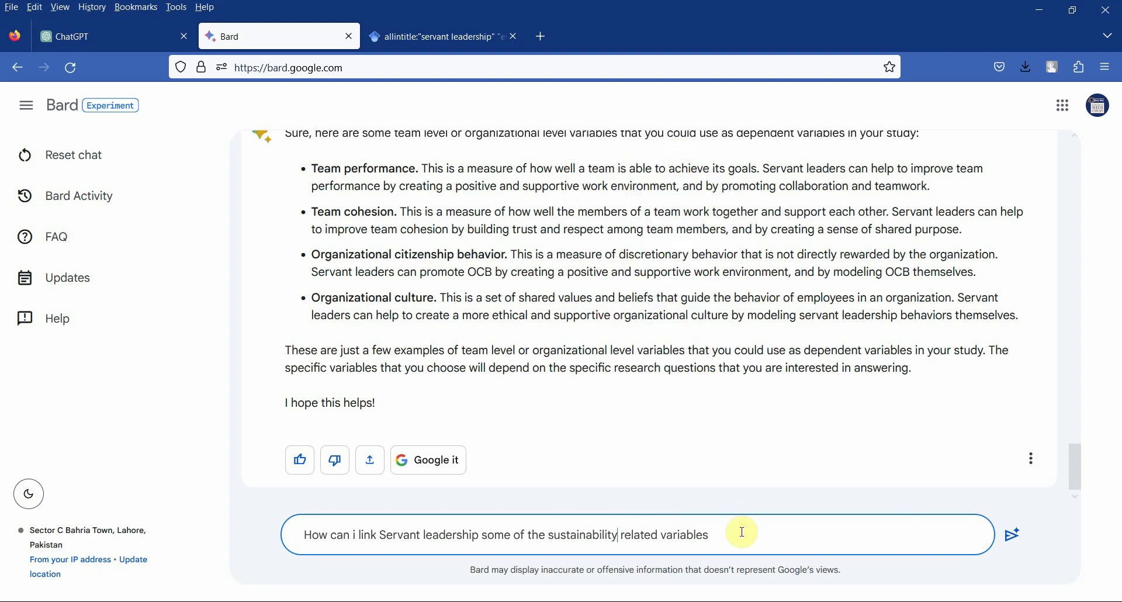
{"action": "key", "text": "Return"}
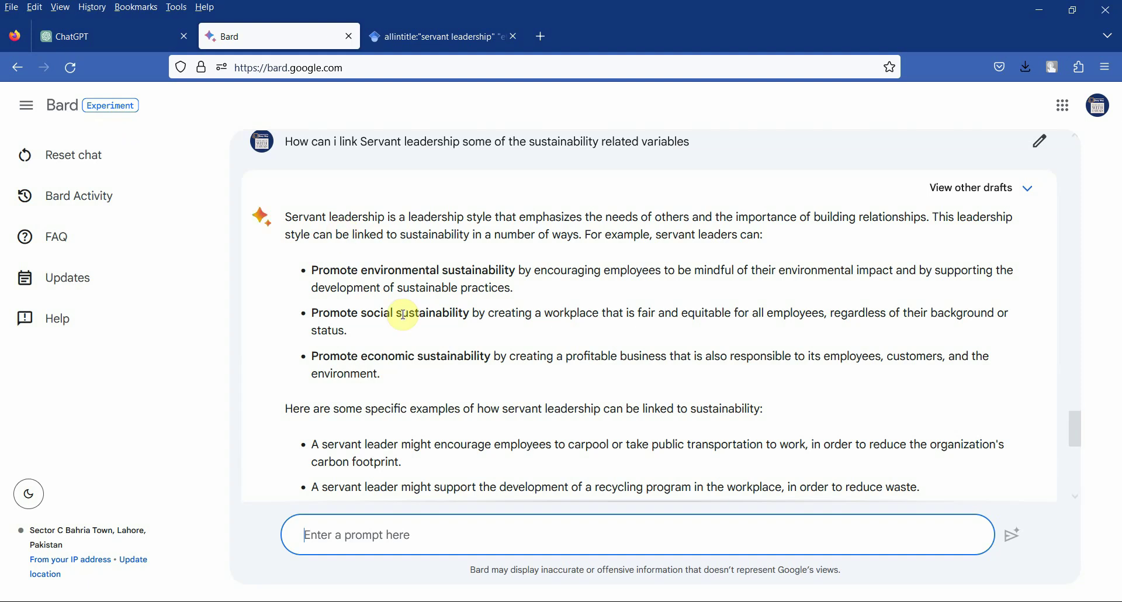
Glance at ChatGPT, then review Bard's sustainability answer
{"action": "left_click", "coordinate": [123, 36]}
{"action": "left_click", "coordinate": [224, 36]}
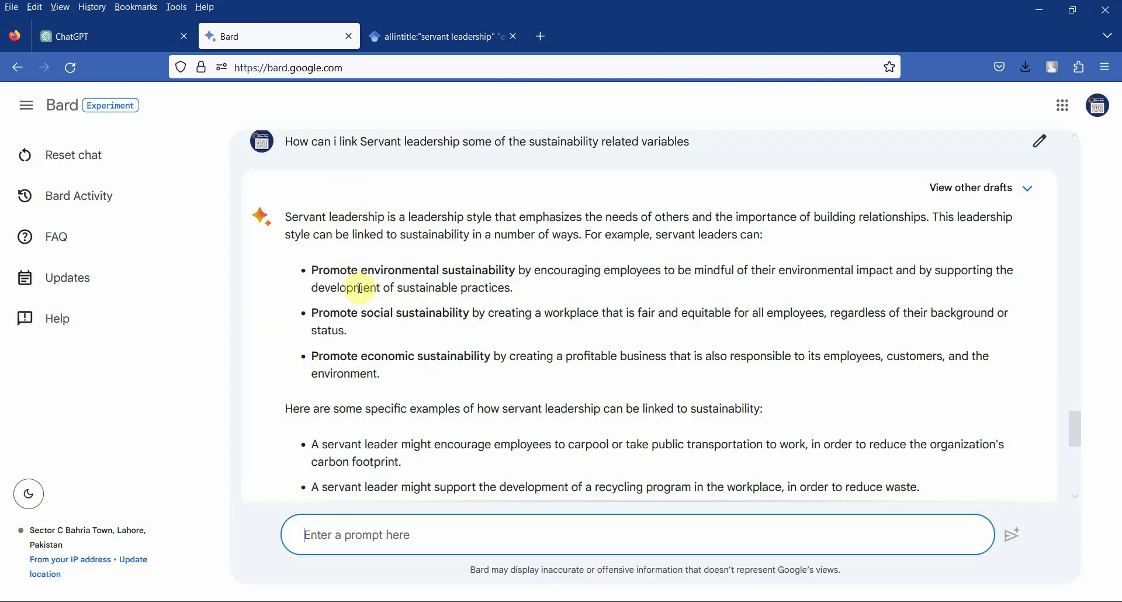
{"action": "scroll", "coordinate": [456, 332], "scroll_direction": "down", "scroll_amount": 3}
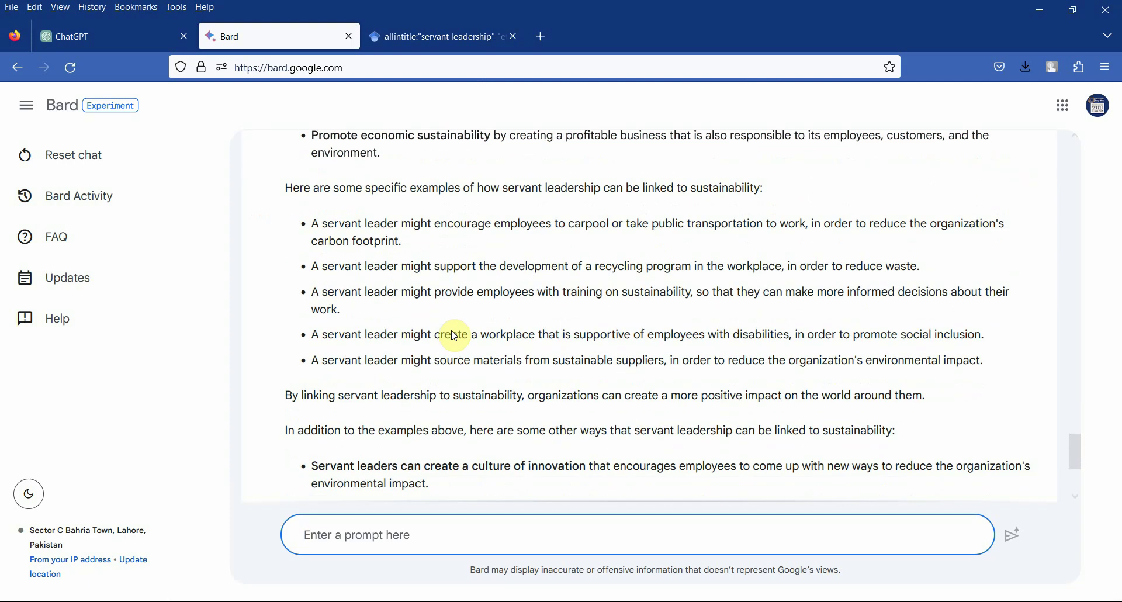
{"action": "scroll", "coordinate": [526, 293], "scroll_direction": "up", "scroll_amount": 2}
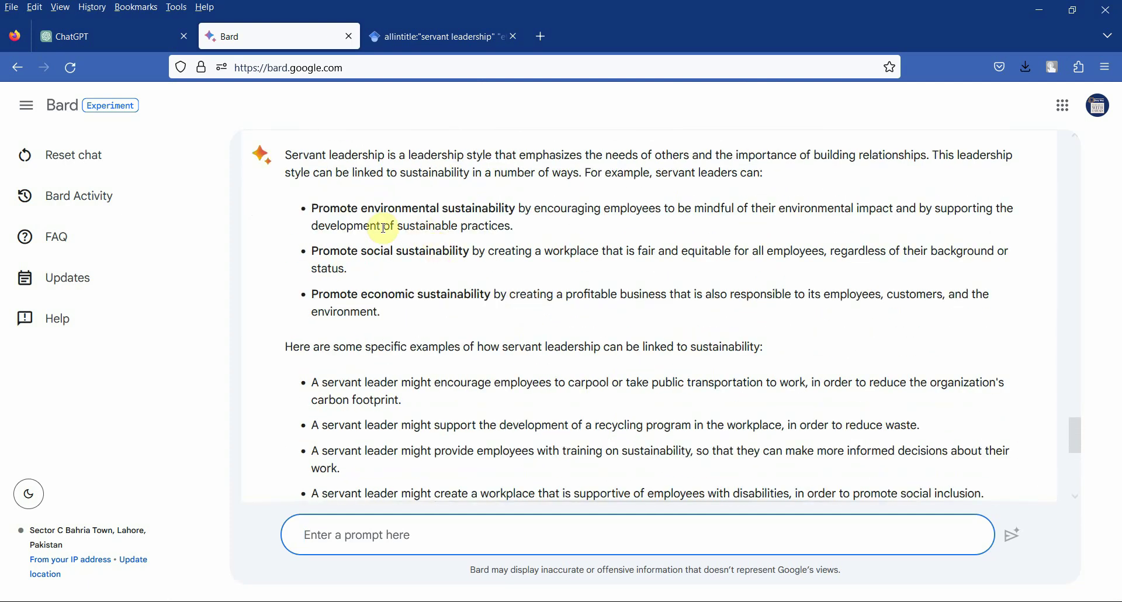
Ask Bard what theory explains the relationship between servant leadership and environmental sustainability
{"action": "type", "text": "What th"}
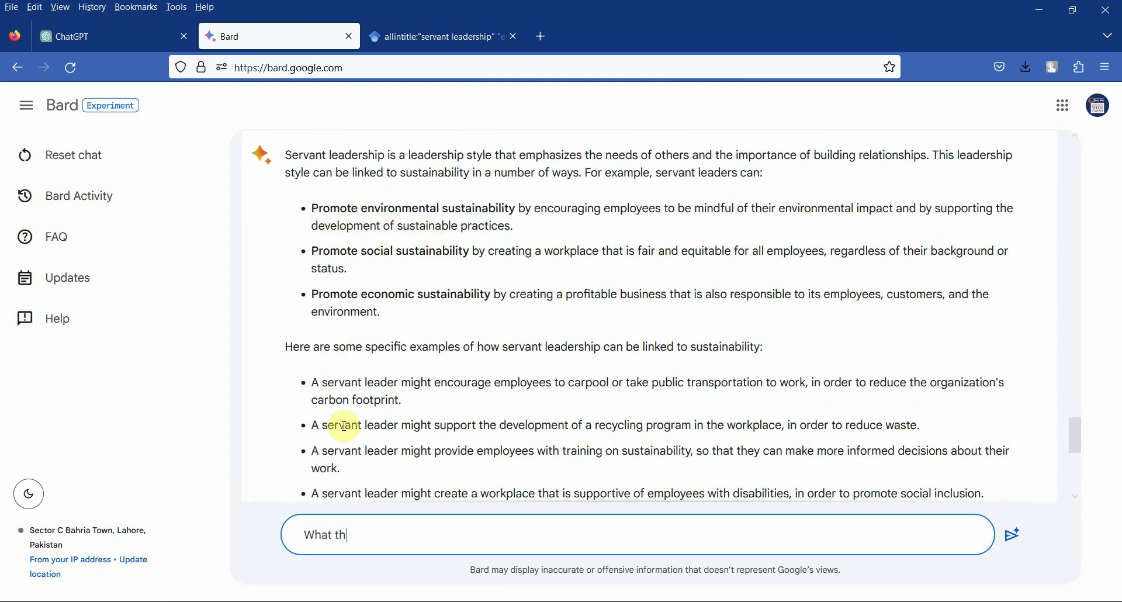
{"action": "type", "text": "eory can be used to exp"}
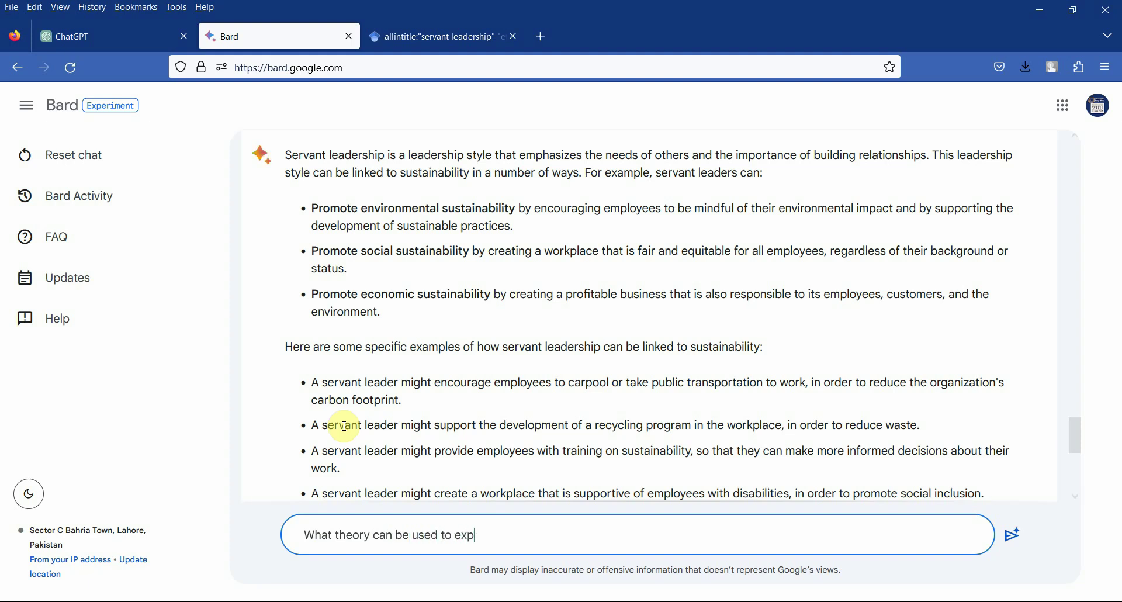
{"action": "type", "text": "lain the relaitonship between"}
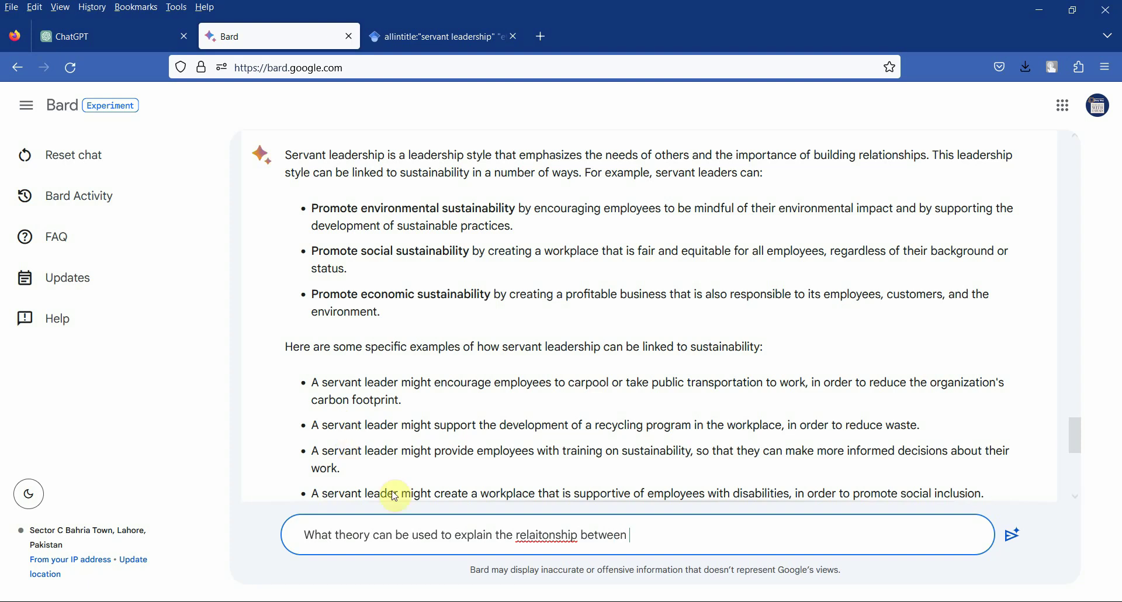
{"action": "right_click", "coordinate": [539, 534]}
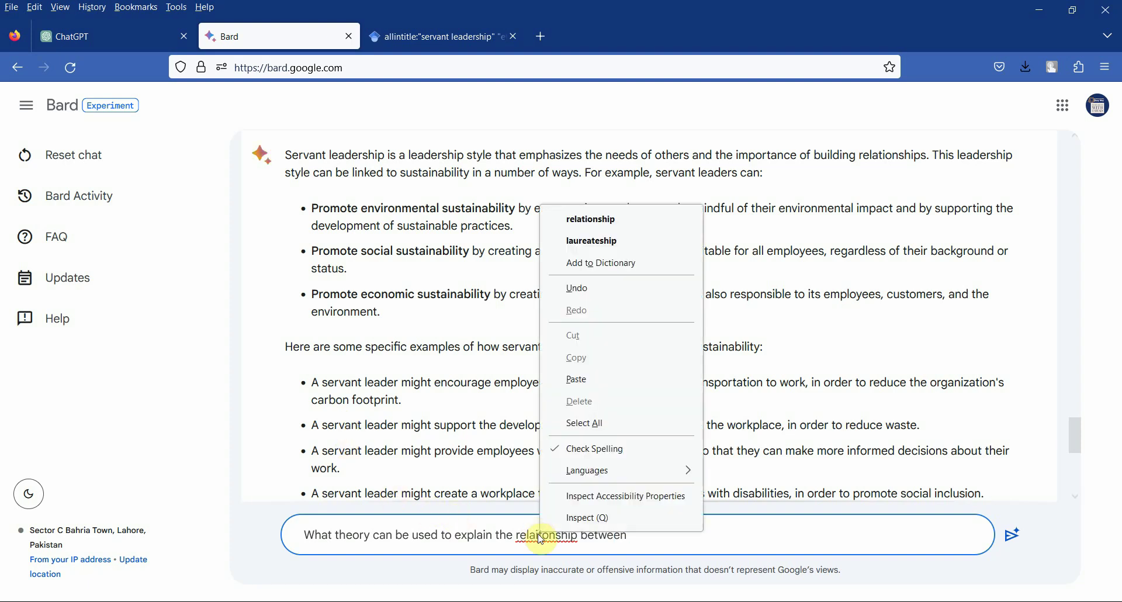
{"action": "left_click", "coordinate": [586, 220]}
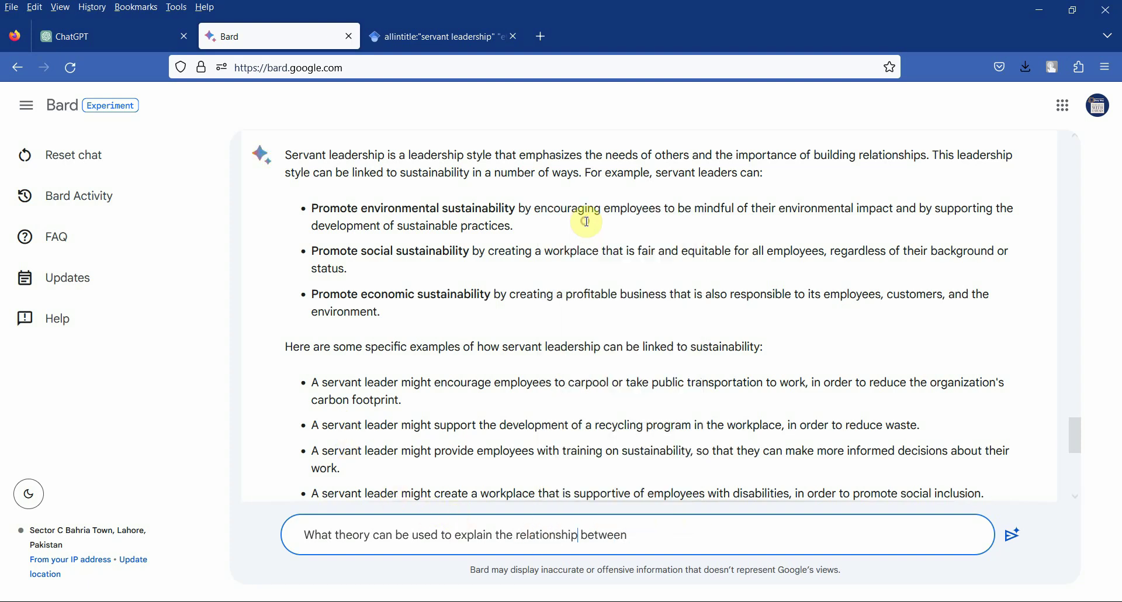
{"action": "left_click", "coordinate": [655, 528]}
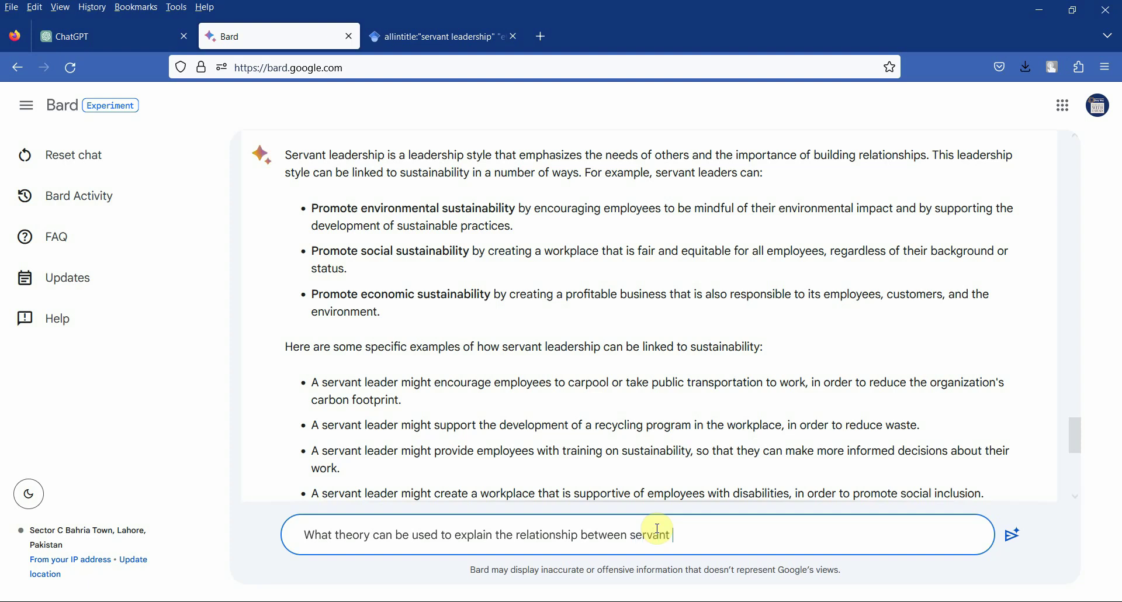
{"action": "type", "text": "servant leadership and environ"}
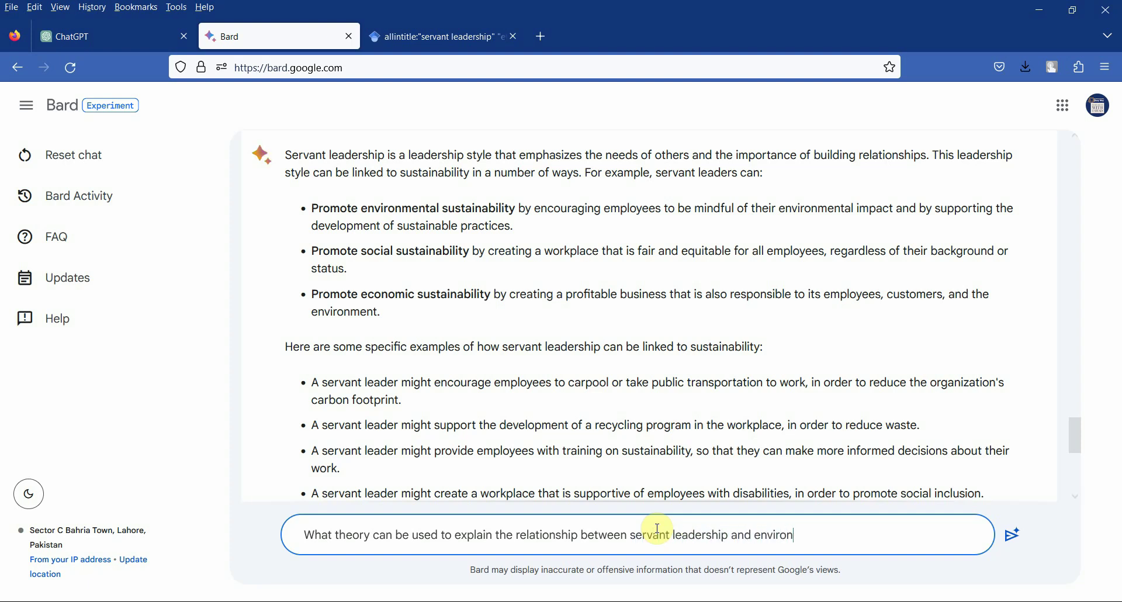
{"action": "type", "text": "mental sustainability."}
{"action": "key", "text": "Return"}
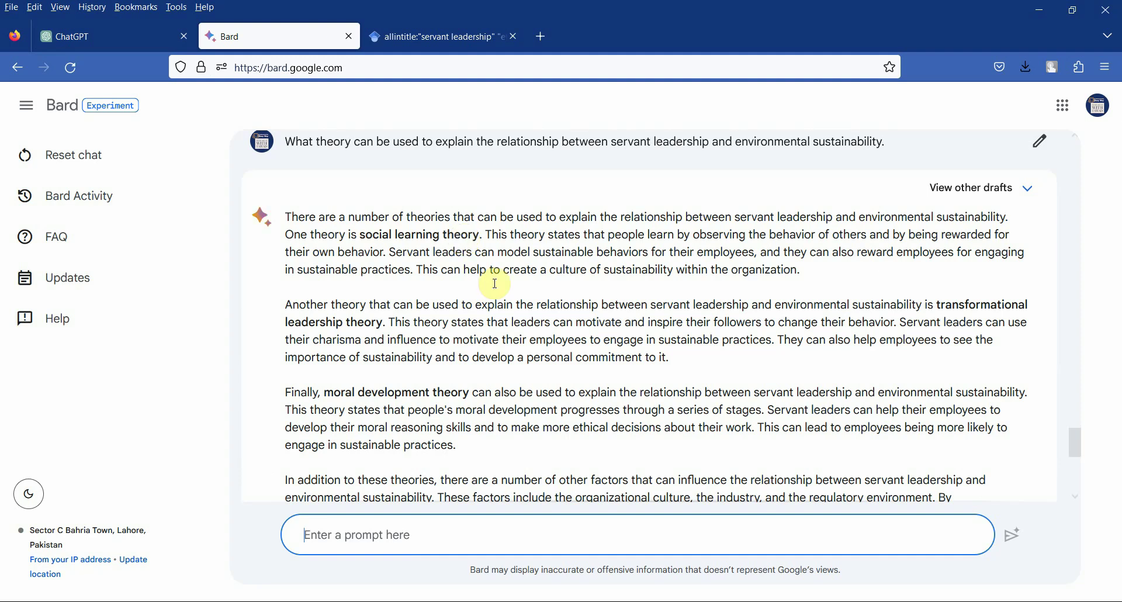
Scroll through Bard's social learning, transformational leadership and moral development theory examples
{"action": "scroll", "coordinate": [564, 381], "scroll_direction": "down", "scroll_amount": 4}
{"action": "scroll", "coordinate": [564, 381], "scroll_direction": "down", "scroll_amount": 3}
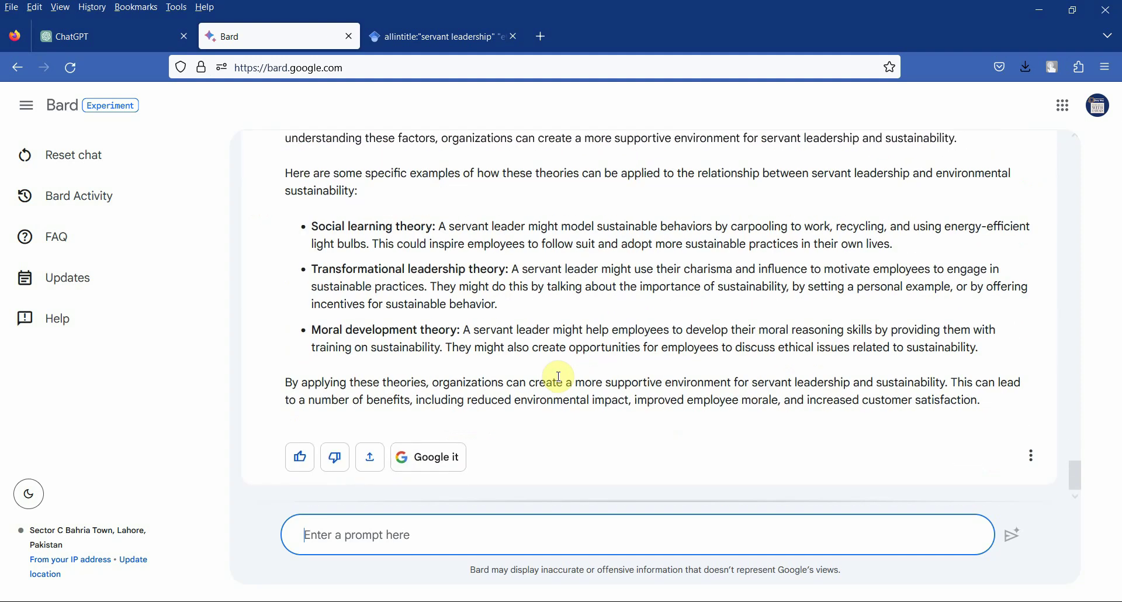
{"action": "scroll", "coordinate": [608, 245], "scroll_direction": "up", "scroll_amount": 3}
{"action": "scroll", "coordinate": [611, 247], "scroll_direction": "up", "scroll_amount": 5}
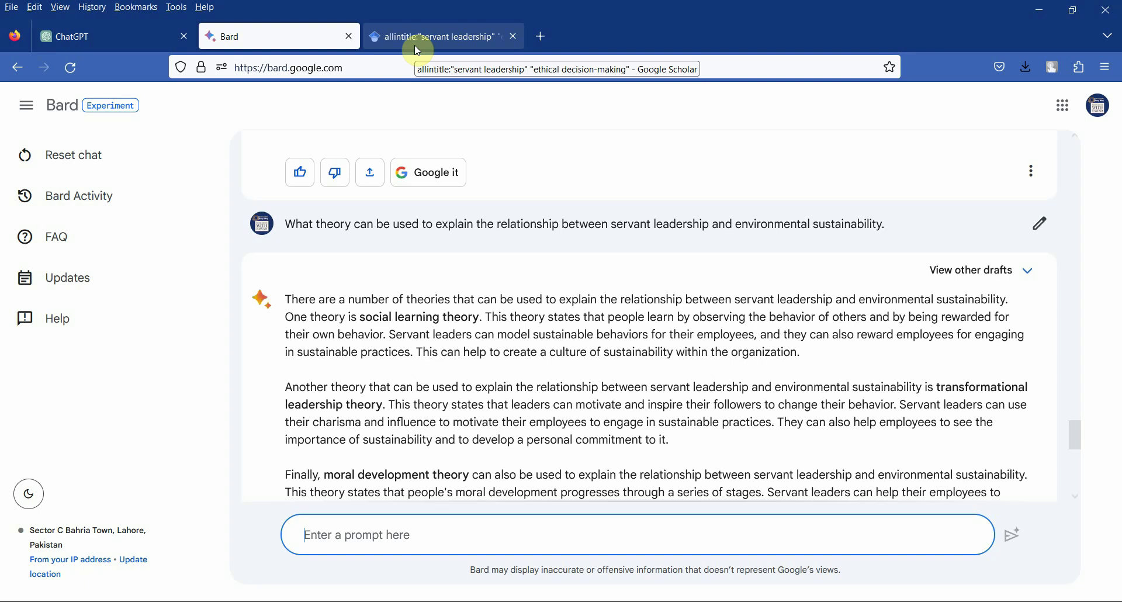
Check ChatGPT's team-level answer, then return to the servant leadership ethical decision-making Scholar results
{"action": "left_click", "coordinate": [100, 37]}
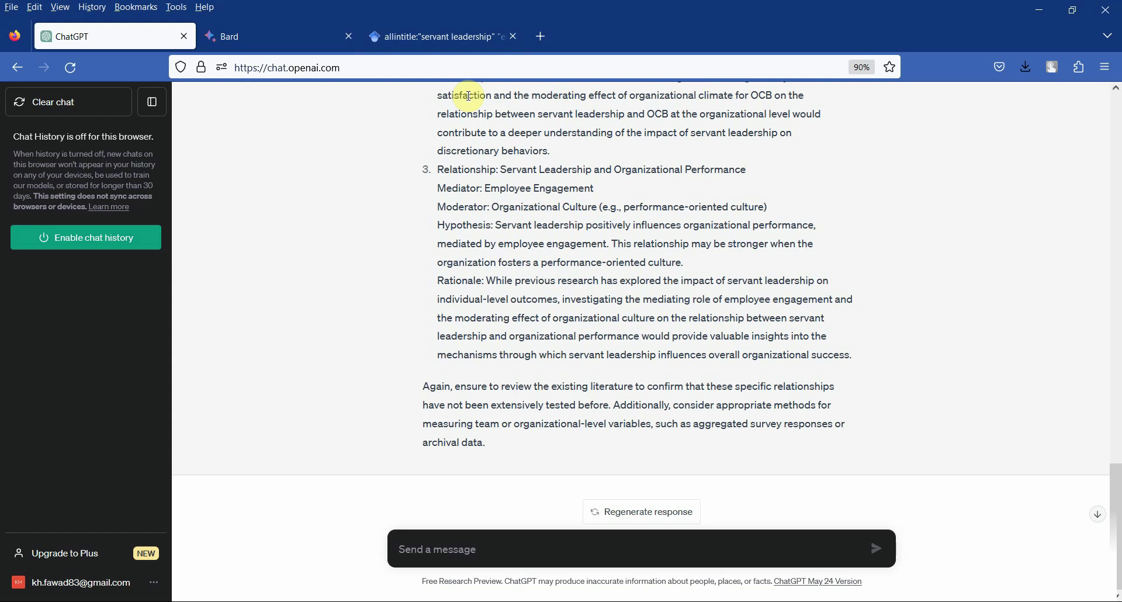
{"action": "left_click", "coordinate": [426, 38]}
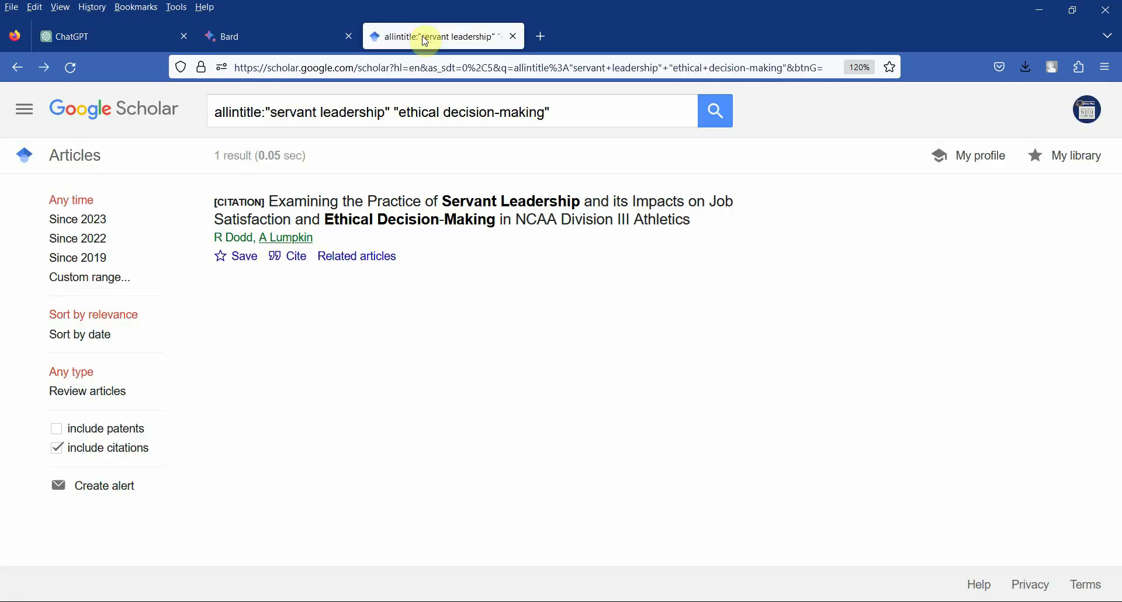